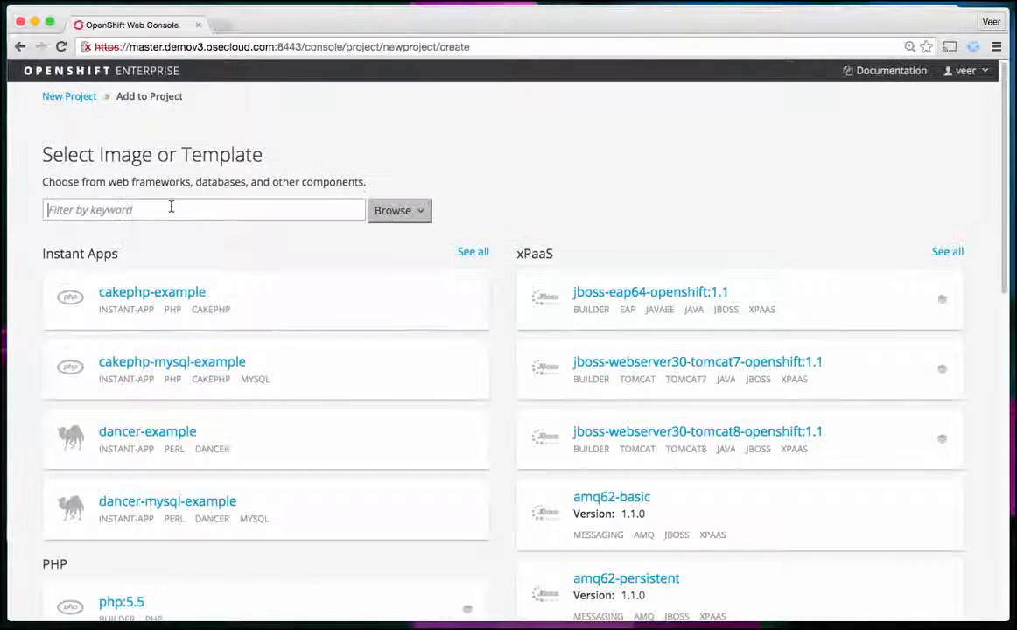
# - Create an application from the cakephp-example instant app template with default settings and continue to the project overview
pyautogui.click(161, 291)
pyautogui.scroll(-15, 249, 273)
pyautogui.click(229, 511)
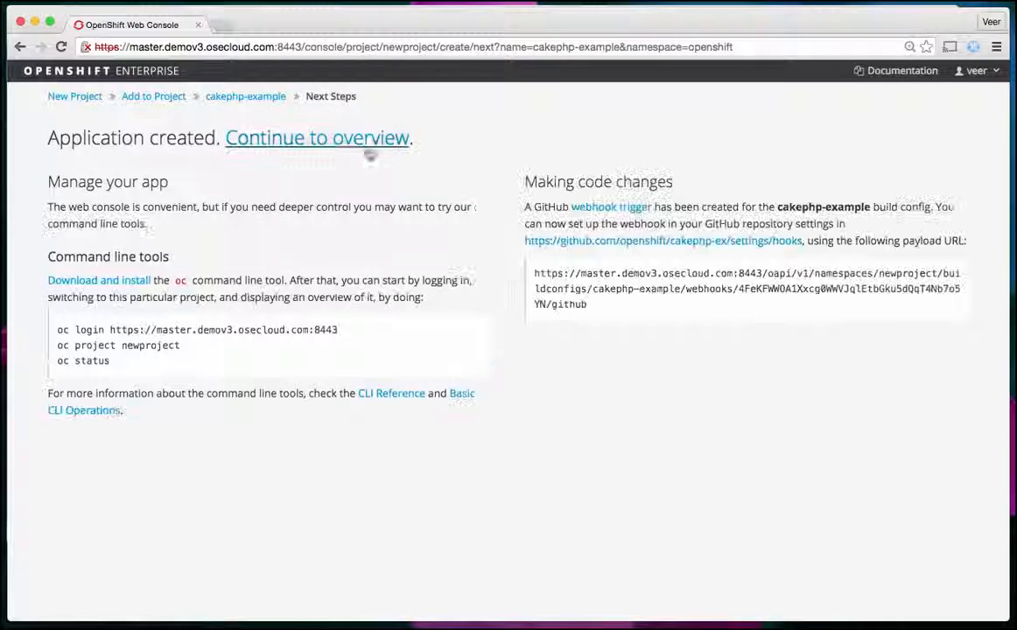
pyautogui.click(399, 142)
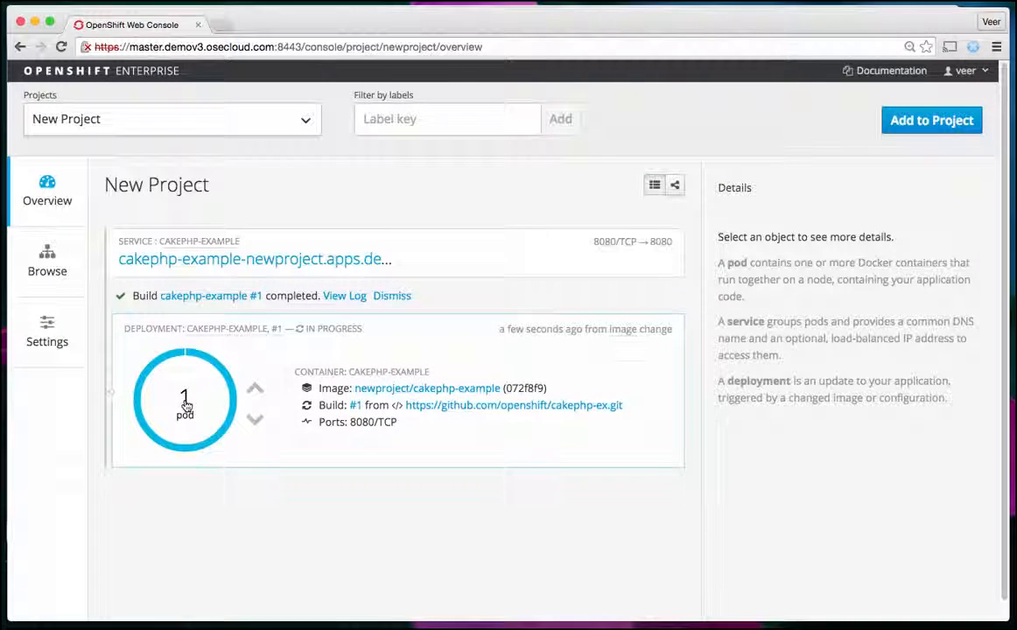
# - Open the cakephp-example pod's details, check its assigned node, and compare it with the region diagram in the PowerPoint presentation
pyautogui.click(185, 405)
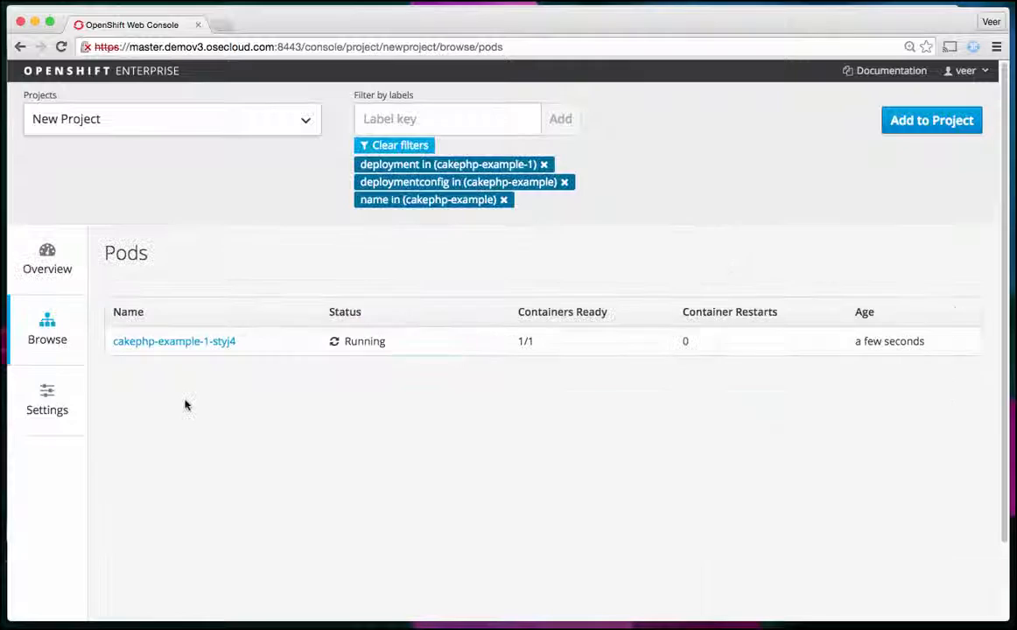
pyautogui.click(191, 343)
pyautogui.moveTo(266, 401); pyautogui.dragTo(407, 400)
pyautogui.press('super+Tab')
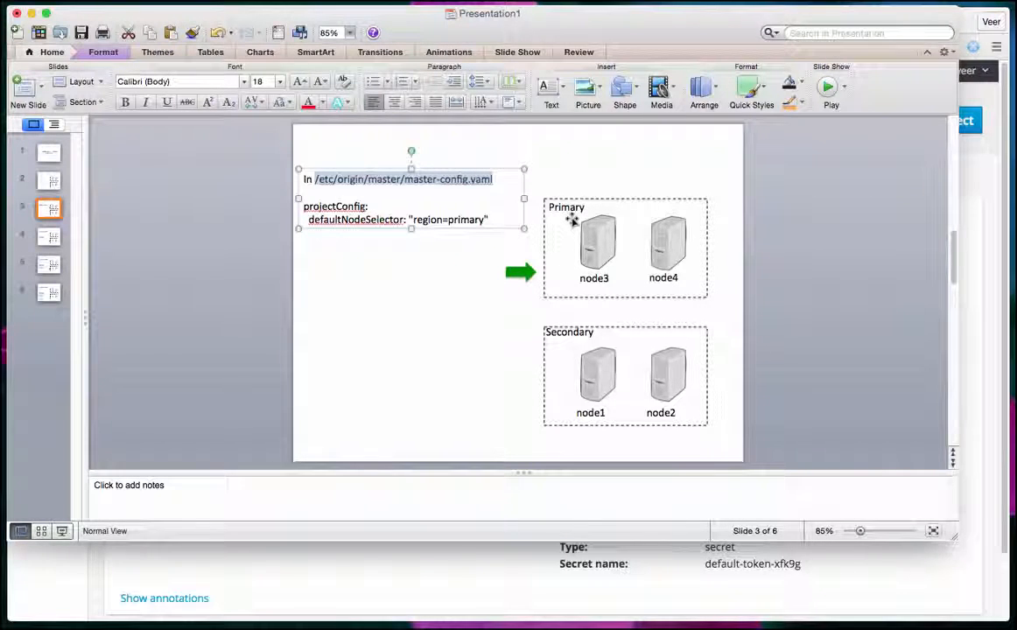
pyautogui.press('super+Tab')
# - Scale the cakephp-example deployment up to 2 pods and check the new pod's node against the PowerPoint region diagram
pyautogui.click(253, 390)
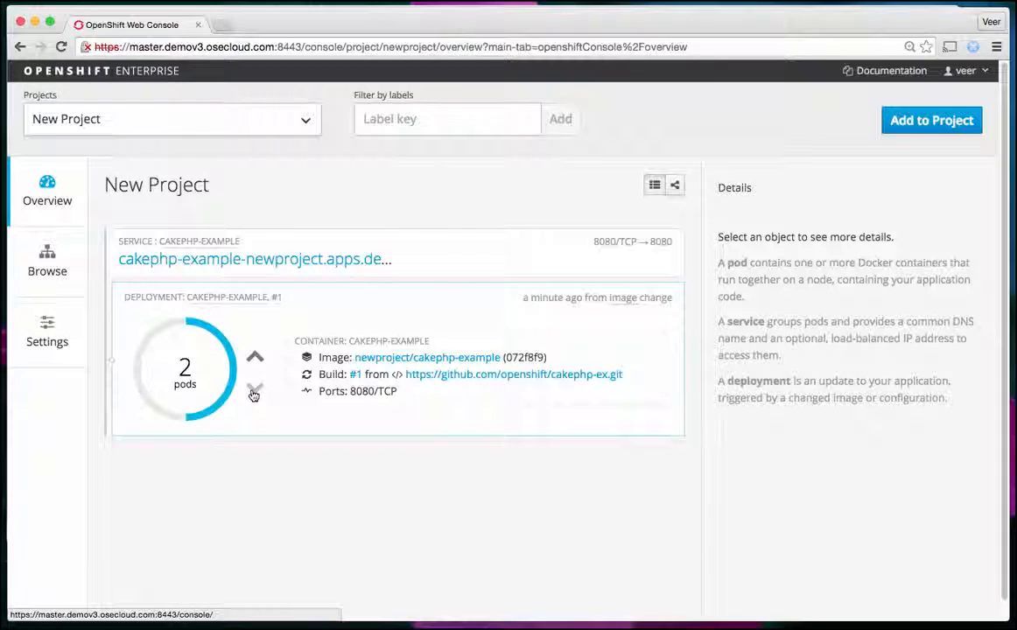
pyautogui.click(184, 371)
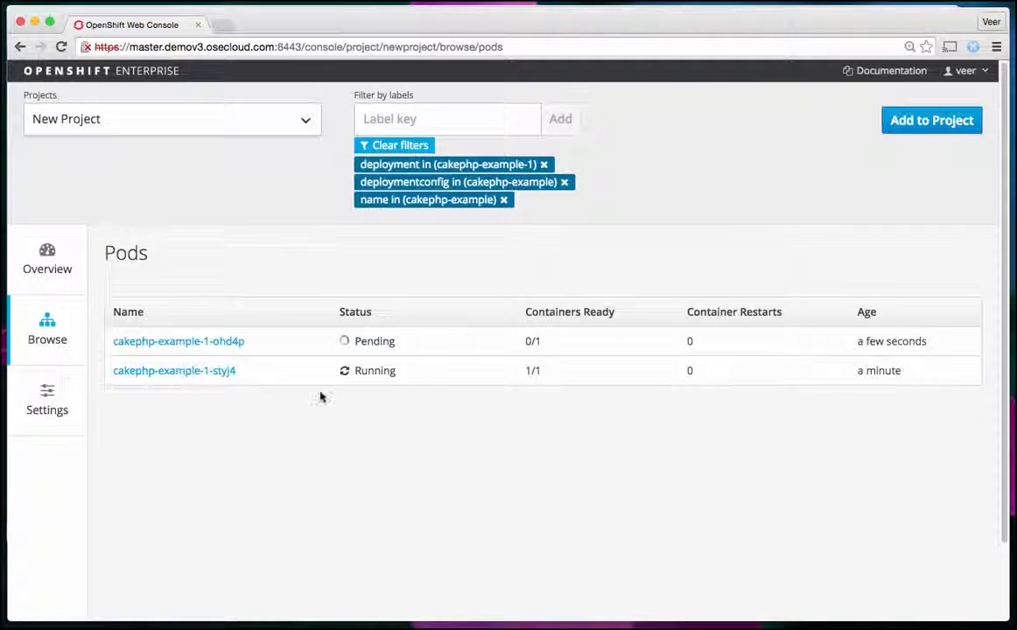
pyautogui.click(143, 344)
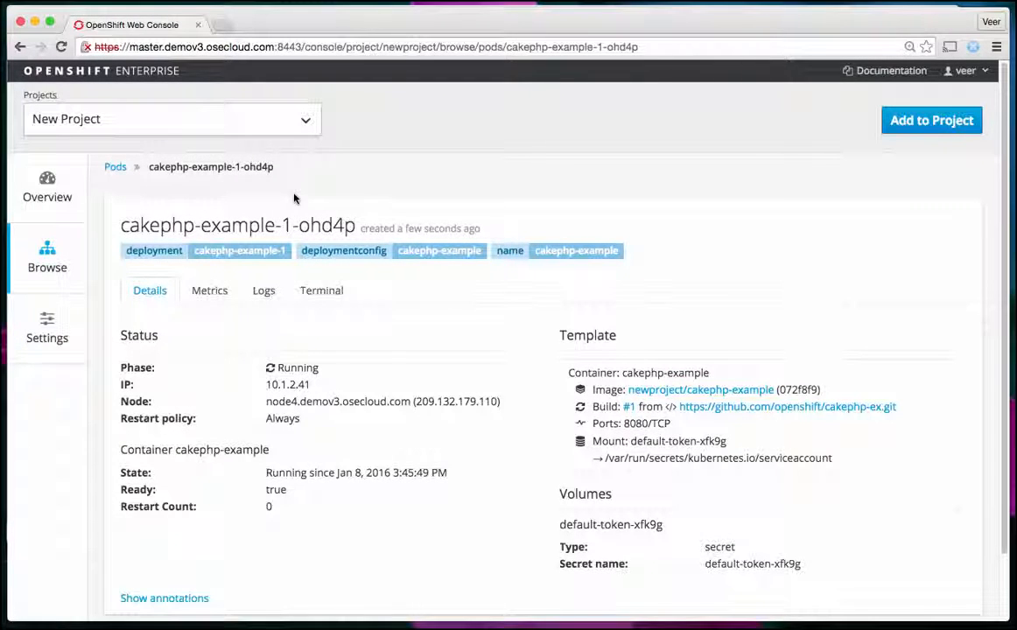
pyautogui.press('super+Tab')
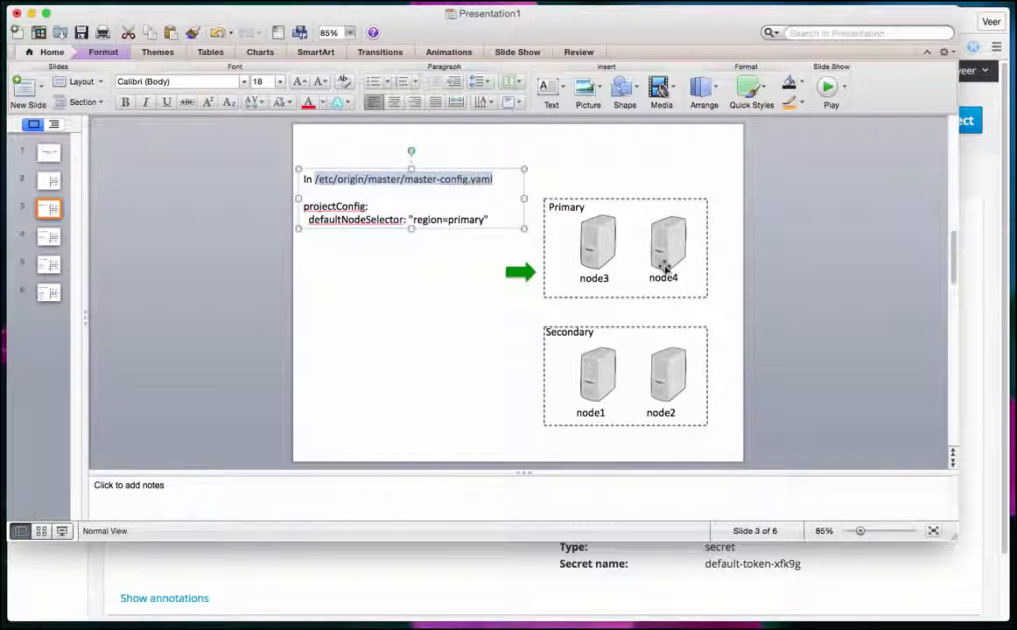
pyautogui.press('super+Tab')
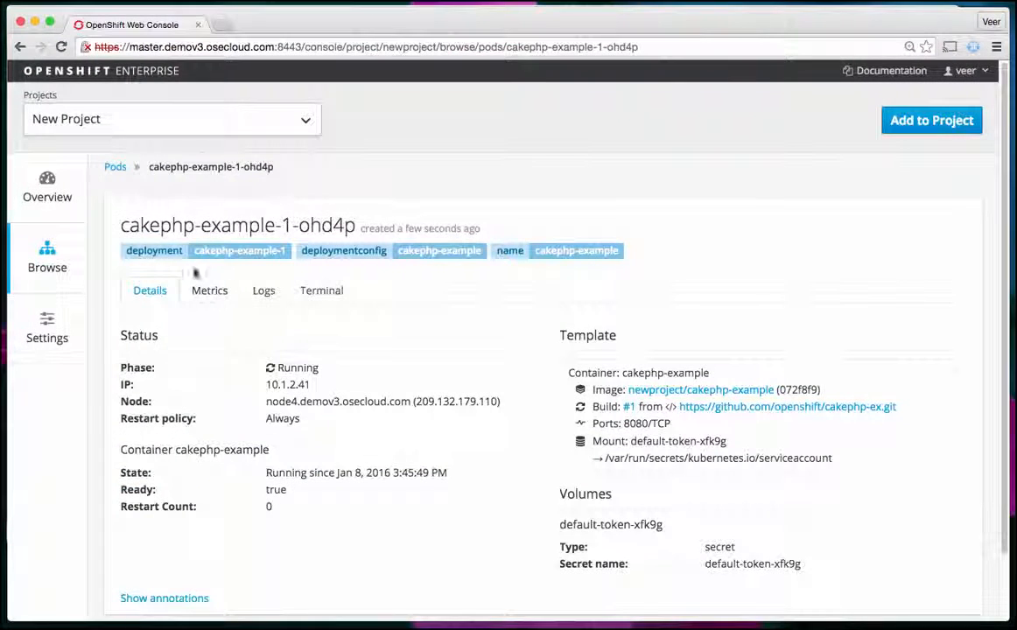
# - Scale the cakephp-example deployment up to 5 pods and list the project's pods
pyautogui.click(47, 197)
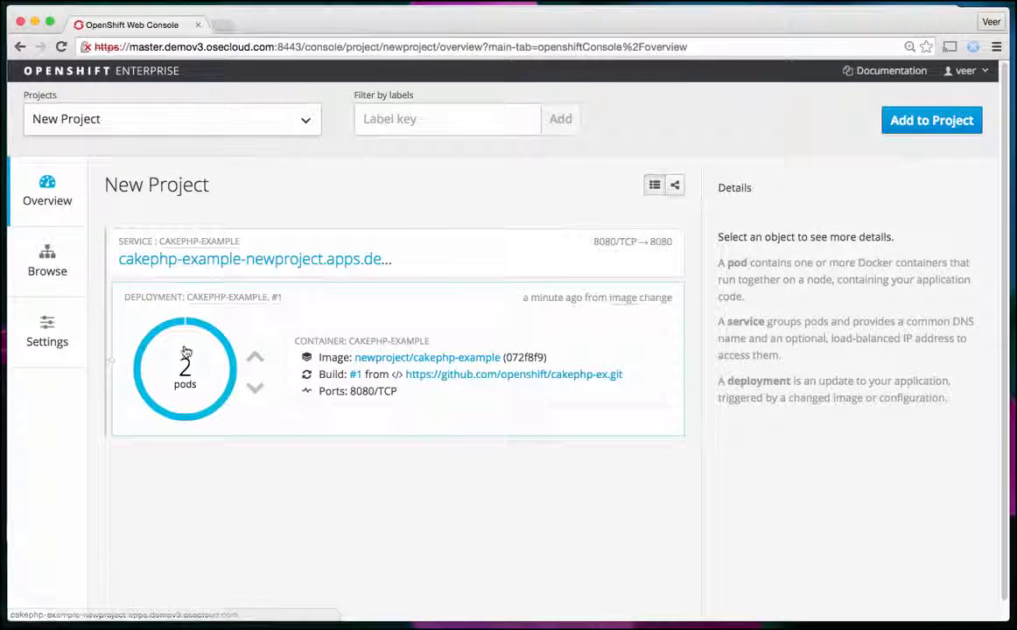
pyautogui.click(254, 357)
pyautogui.click(254, 357)
pyautogui.click(253, 357)
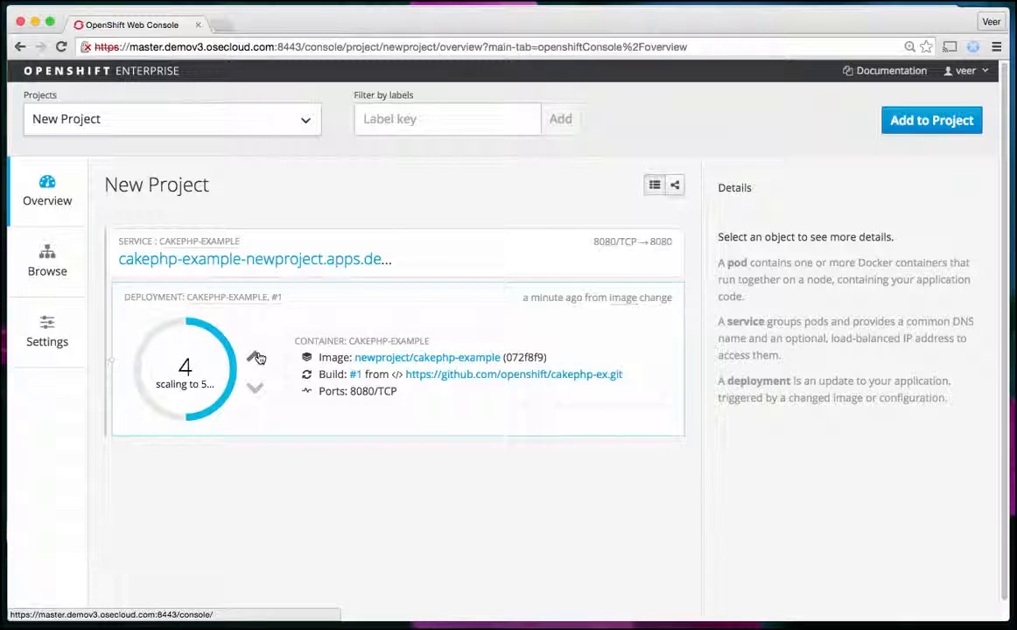
pyautogui.moveTo(127, 255)
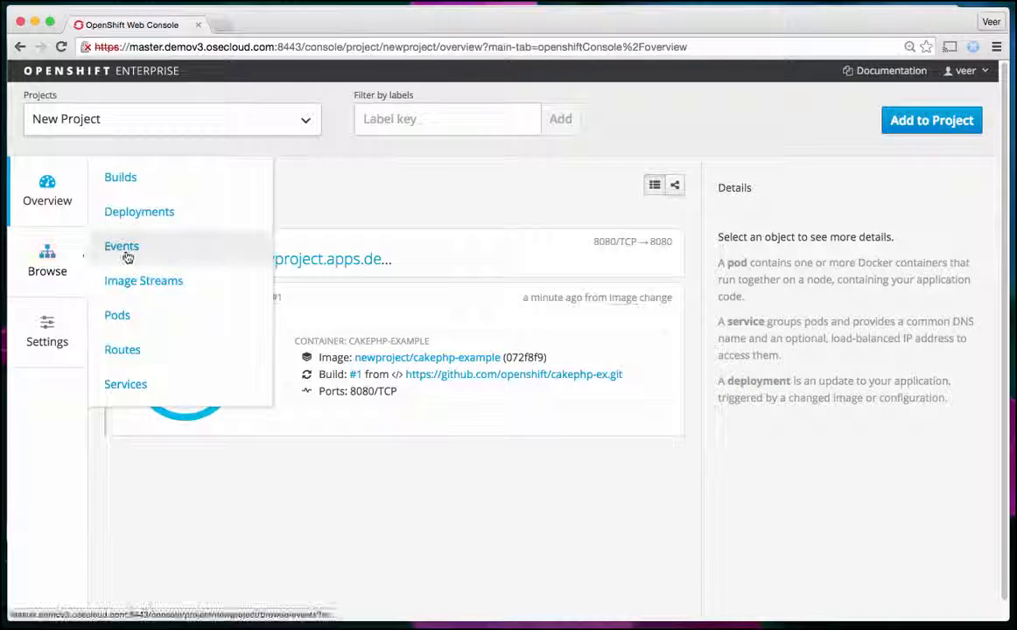
pyautogui.click(116, 315)
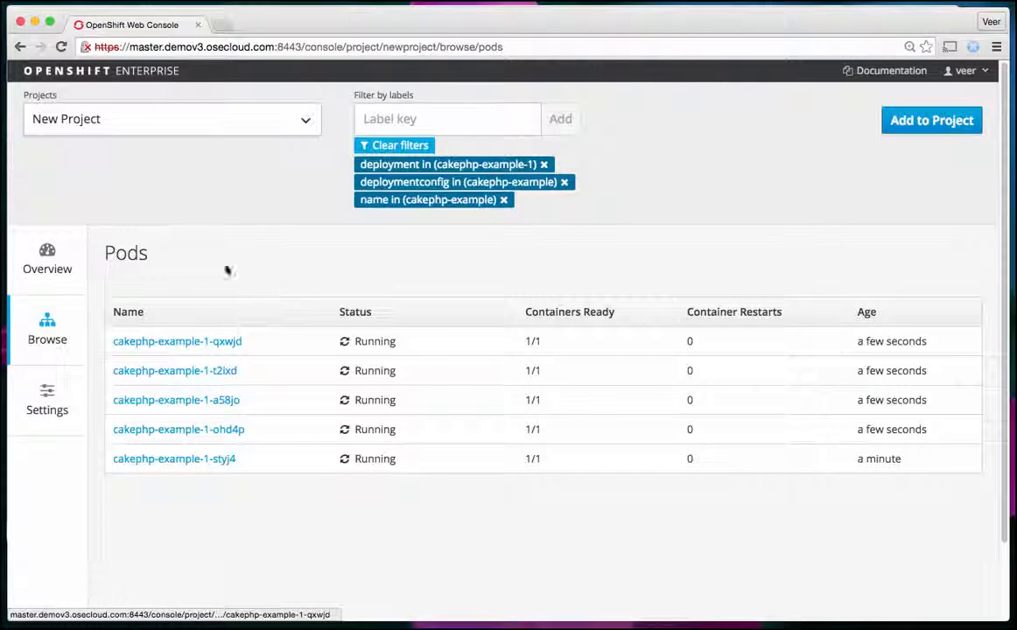
# - Show the project overview as a topology graph and examine which node each of the five pods is assigned to
pyautogui.click(48, 261)
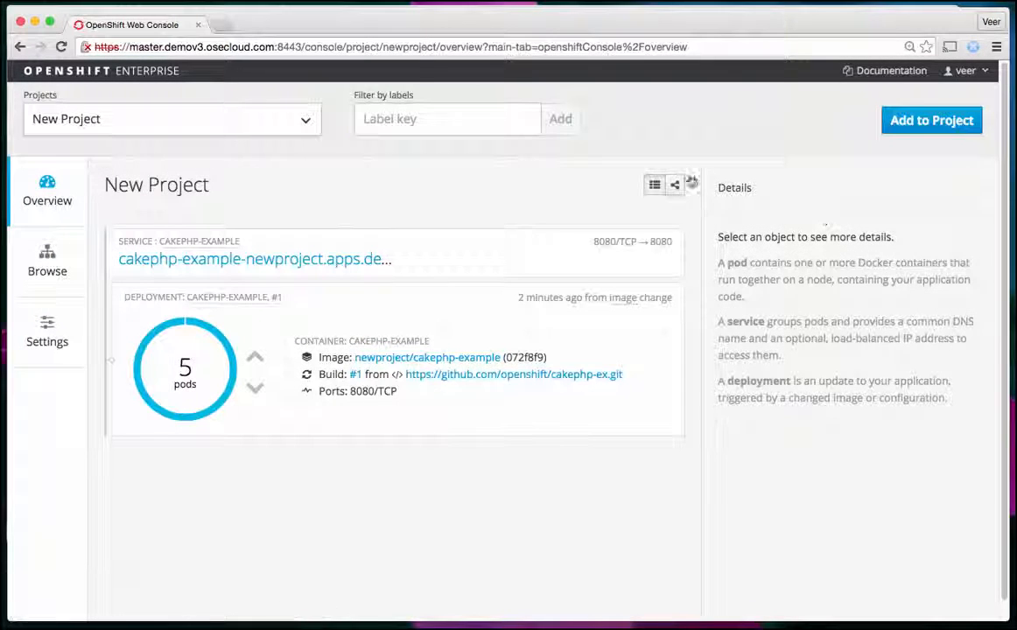
pyautogui.click(676, 185)
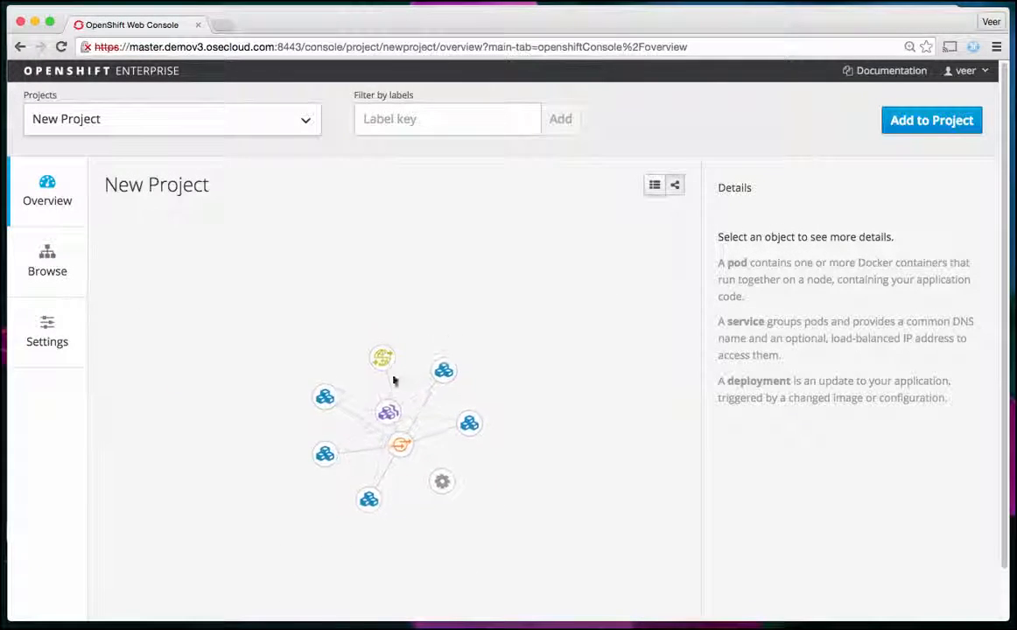
pyautogui.click(323, 395)
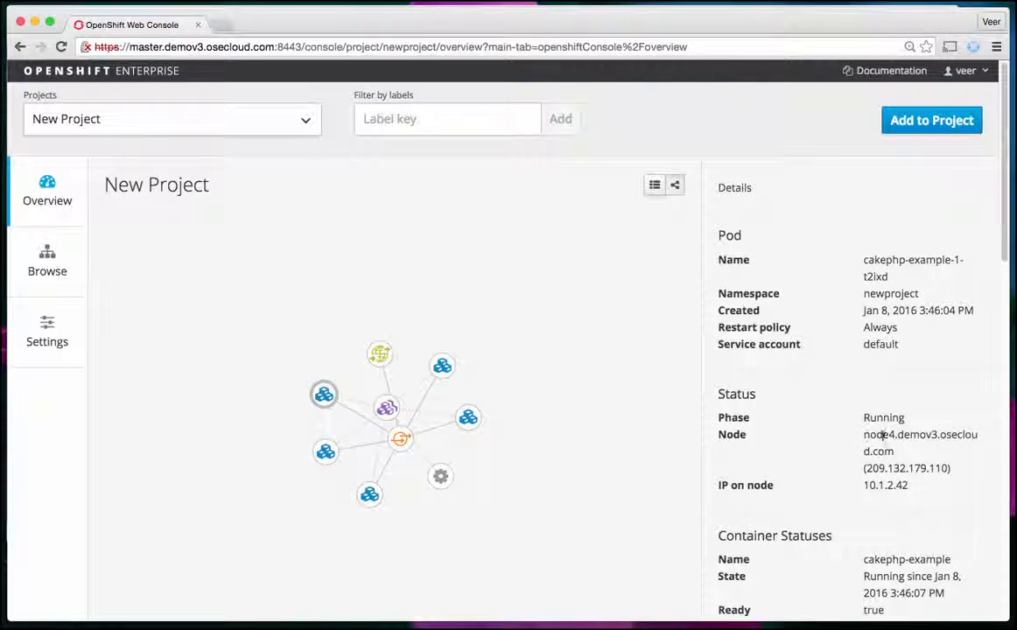
pyautogui.moveTo(870, 435); pyautogui.dragTo(951, 434)
pyautogui.click(442, 373)
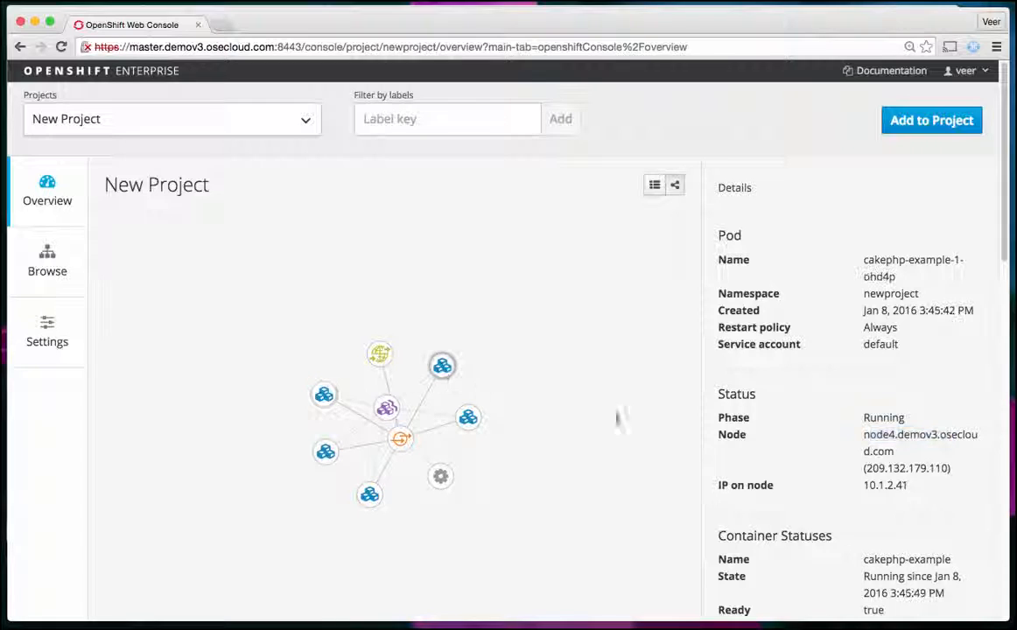
pyautogui.click(465, 418)
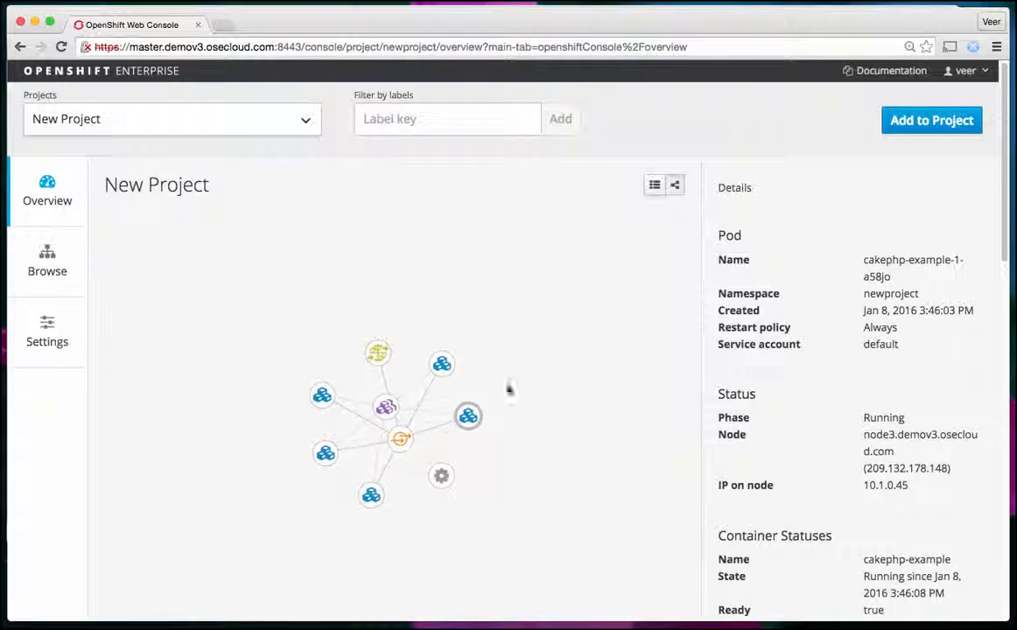
pyautogui.click(324, 453)
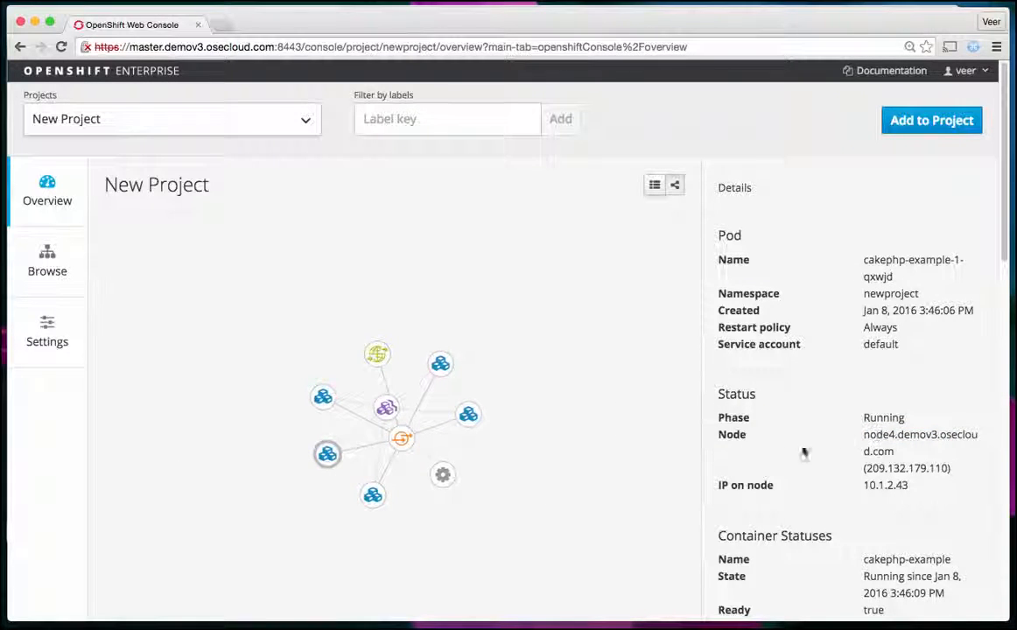
pyautogui.click(372, 496)
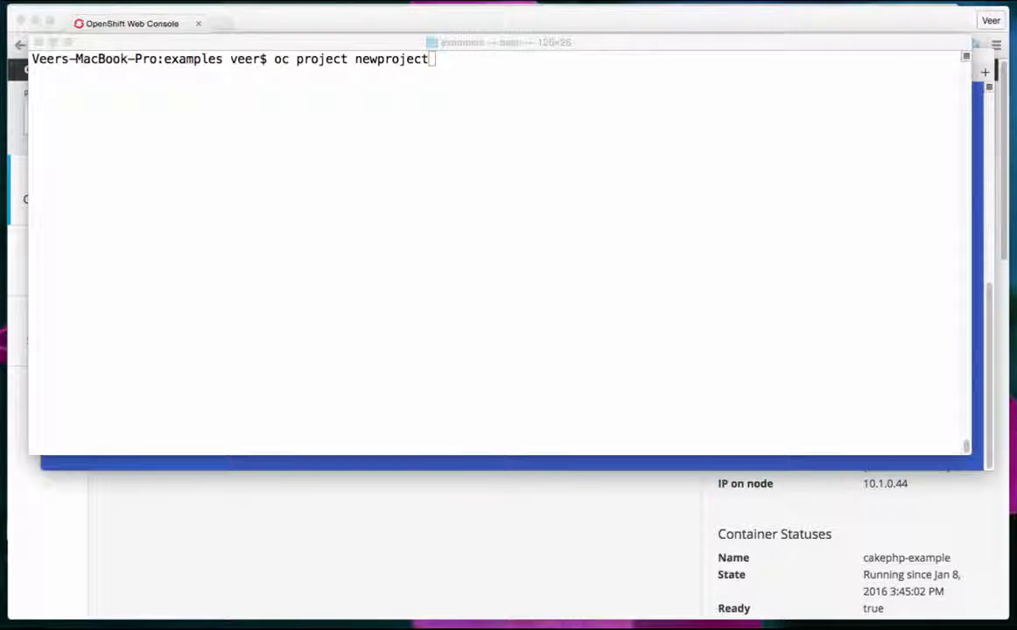
# - In the local terminal, switch to the project newproject and delete all its resources with oc delete all --all
pyautogui.click(458, 261)
pyautogui.press('Return')
pyautogui.write('oc delete all --all')
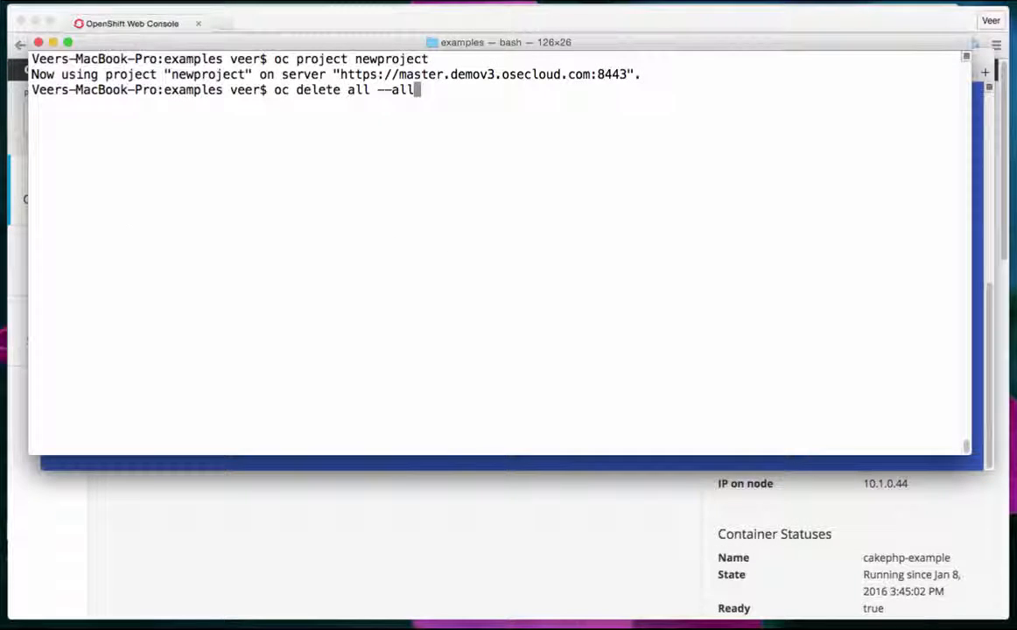
pyautogui.press('Return')
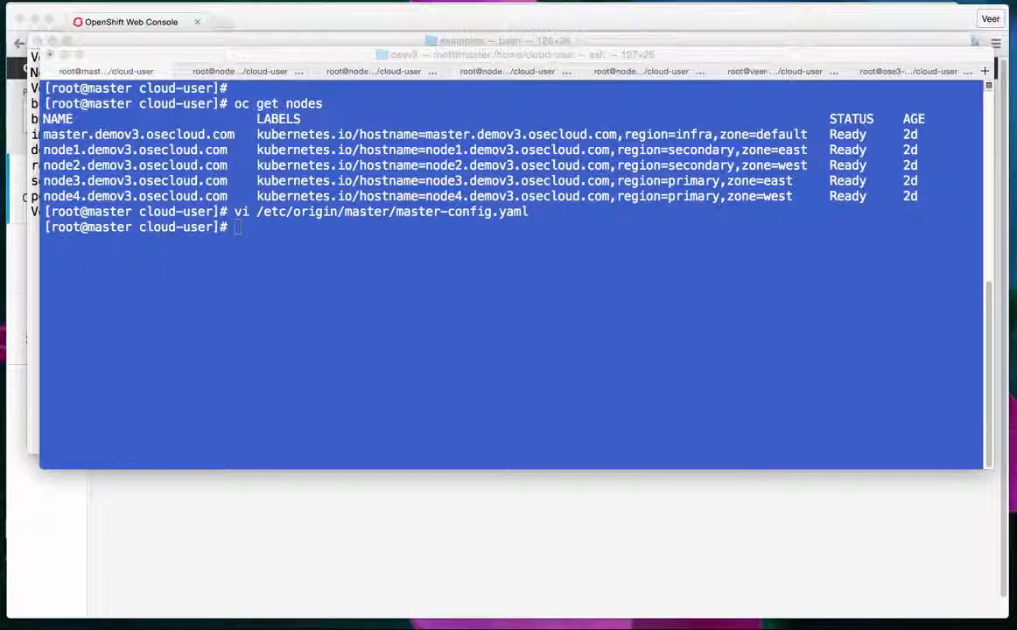
# - On the master's root shell, edit the namespace newproject to add the annotation openshift.io/node-selector: "region=secondary" and save it
pyautogui.write('oc edit namespace newproject')
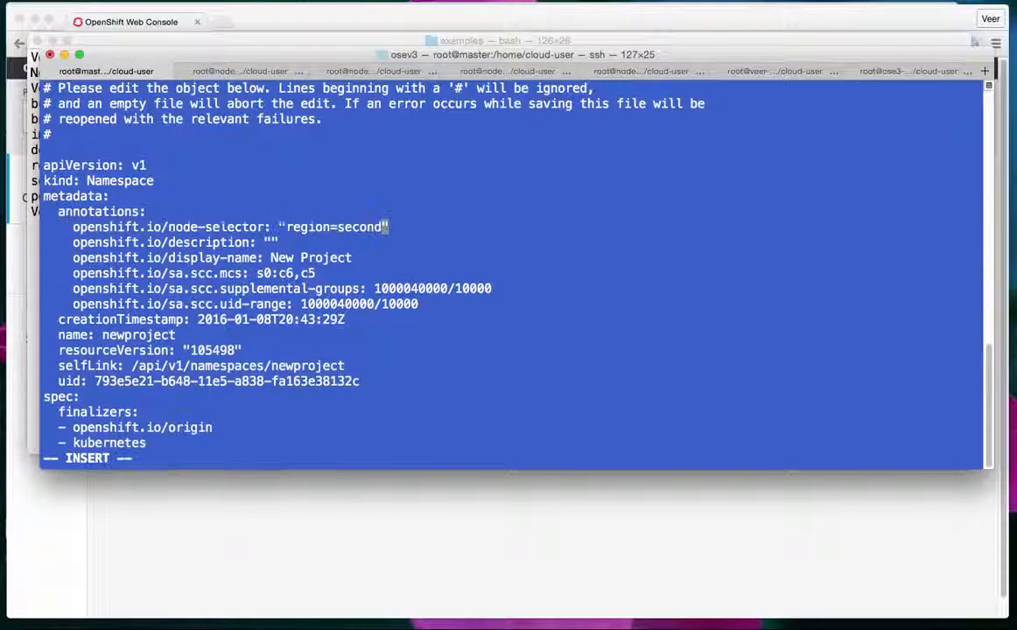
pyautogui.write('ary')
pyautogui.moveTo(74, 227); pyautogui.dragTo(264, 229)
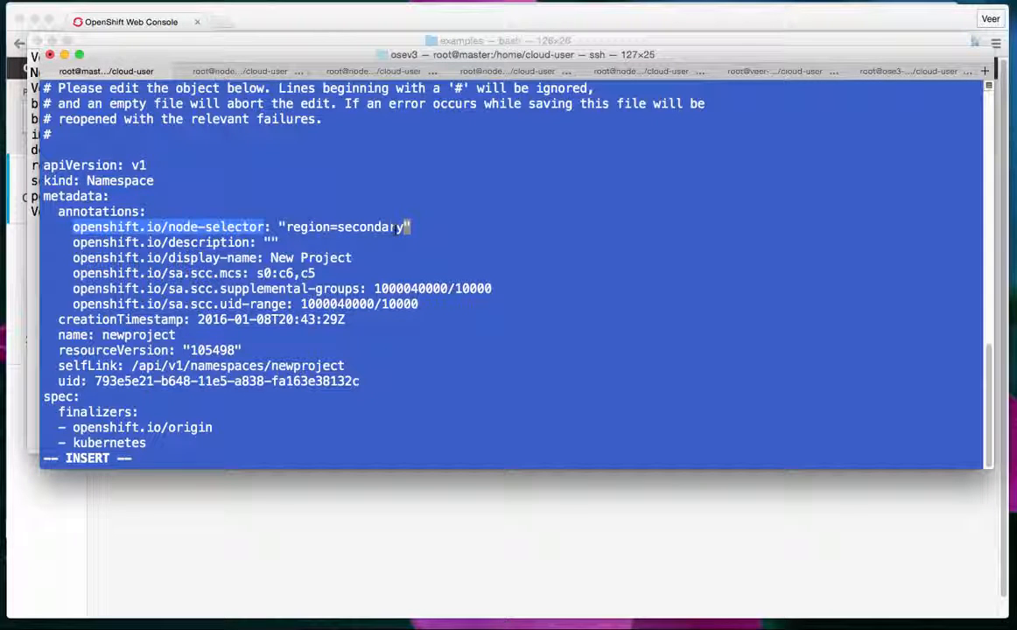
pyautogui.press('Escape')
pyautogui.write(':wq')
pyautogui.press('Return')
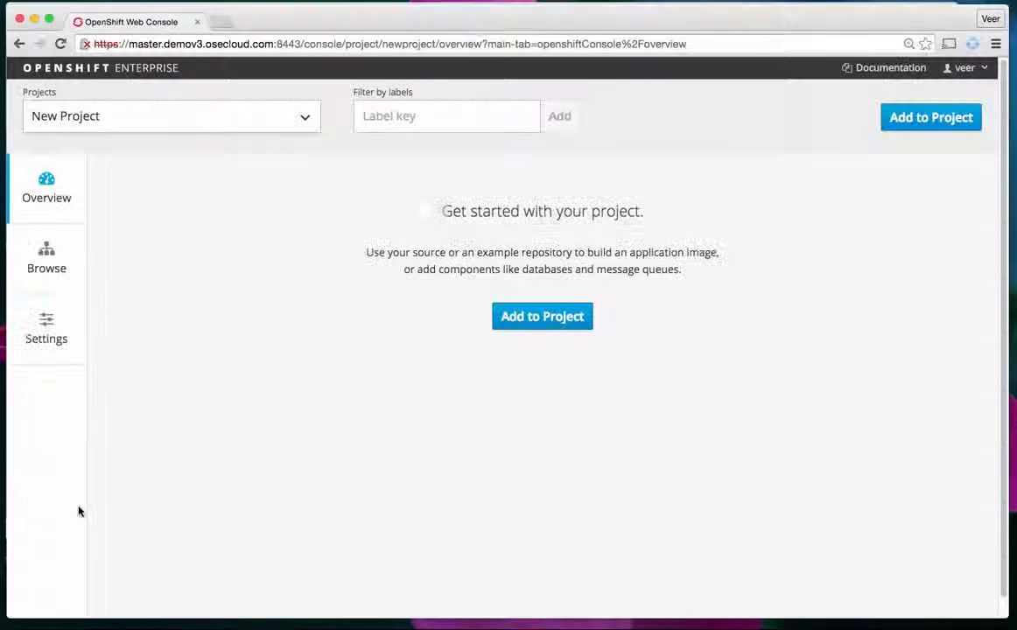
# - Add the cakephp-example instant app to New Project again in the OpenShift web console, keeping the default settings
pyautogui.click(553, 325)
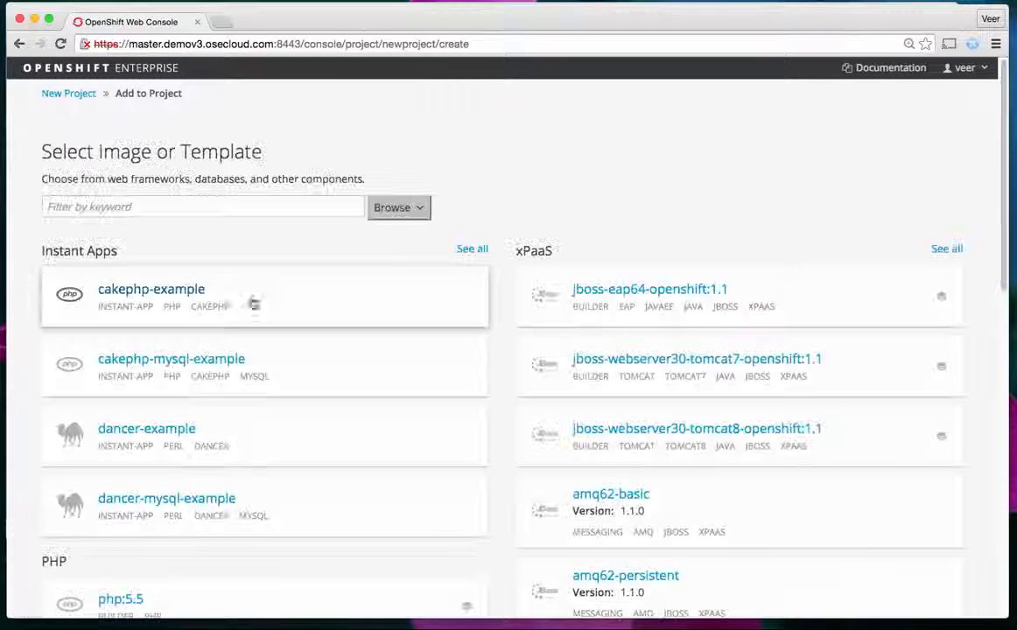
pyautogui.click(192, 288)
pyautogui.scroll(-15, 248, 508)
pyautogui.click(230, 508)
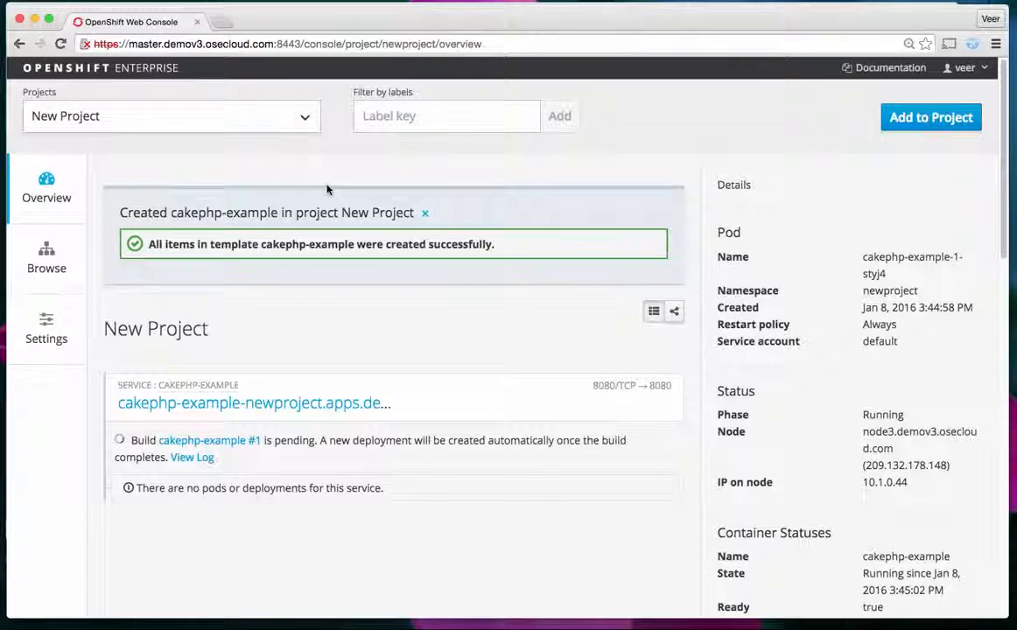
# - Open the details of the redeployed cakephp-example pod and check which node it runs on
pyautogui.click(185, 404)
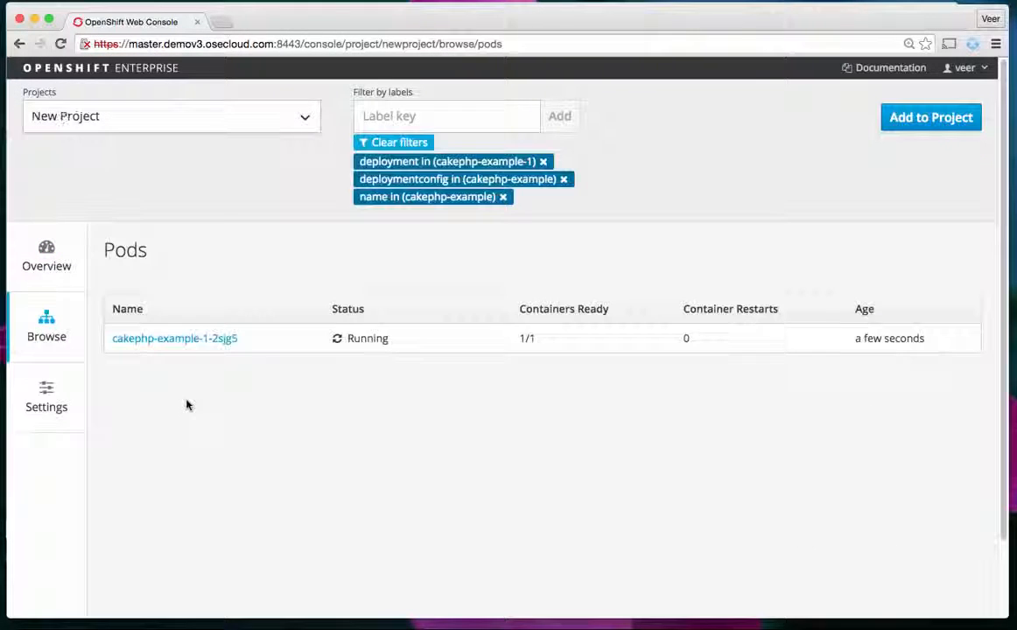
pyautogui.click(183, 337)
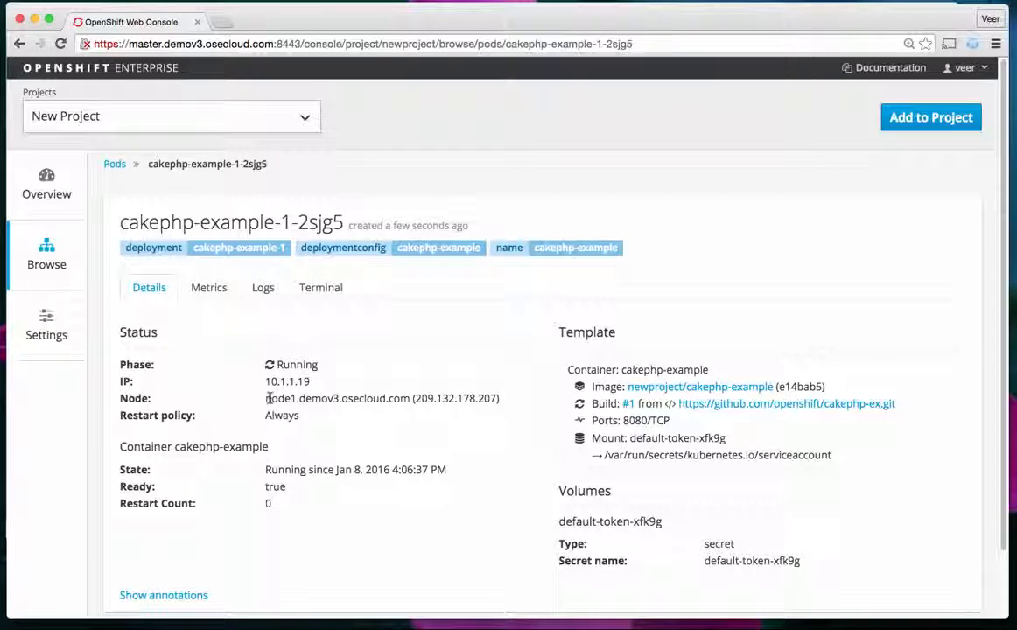
pyautogui.moveTo(266, 398); pyautogui.dragTo(411, 399)
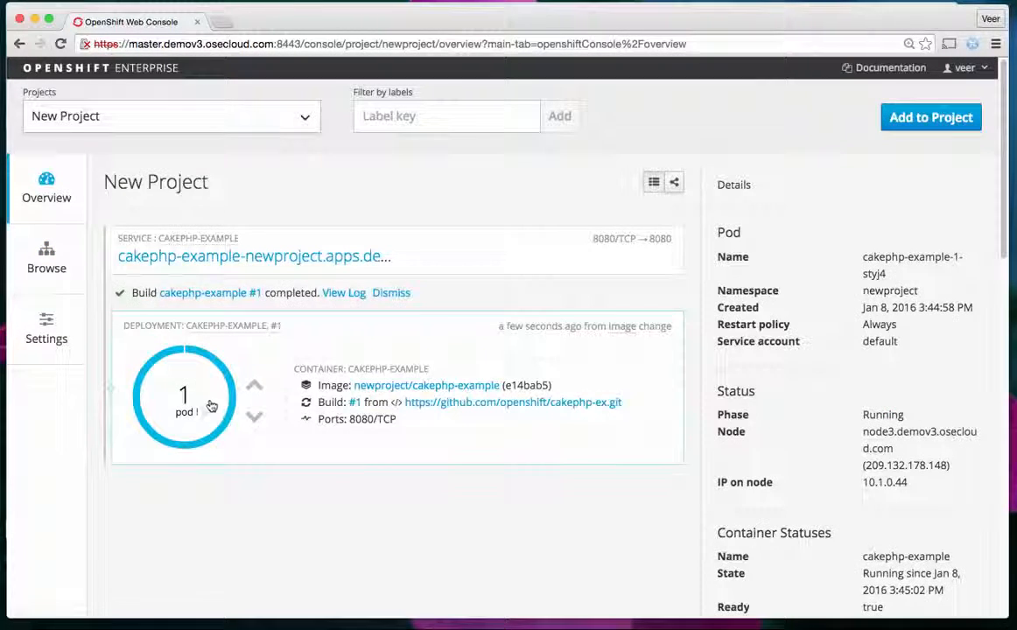
# - Scale the redeployed cakephp-example up to 5 pods and examine the nodes assigned to several pods in the topology graph
pyautogui.click(253, 389)
pyautogui.click(254, 389)
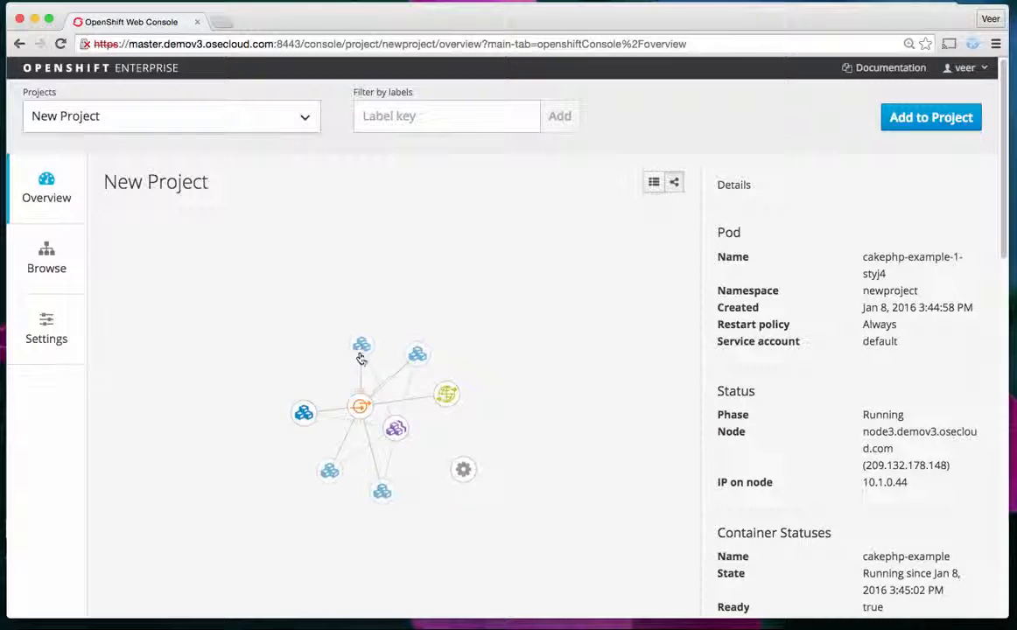
pyautogui.click(363, 349)
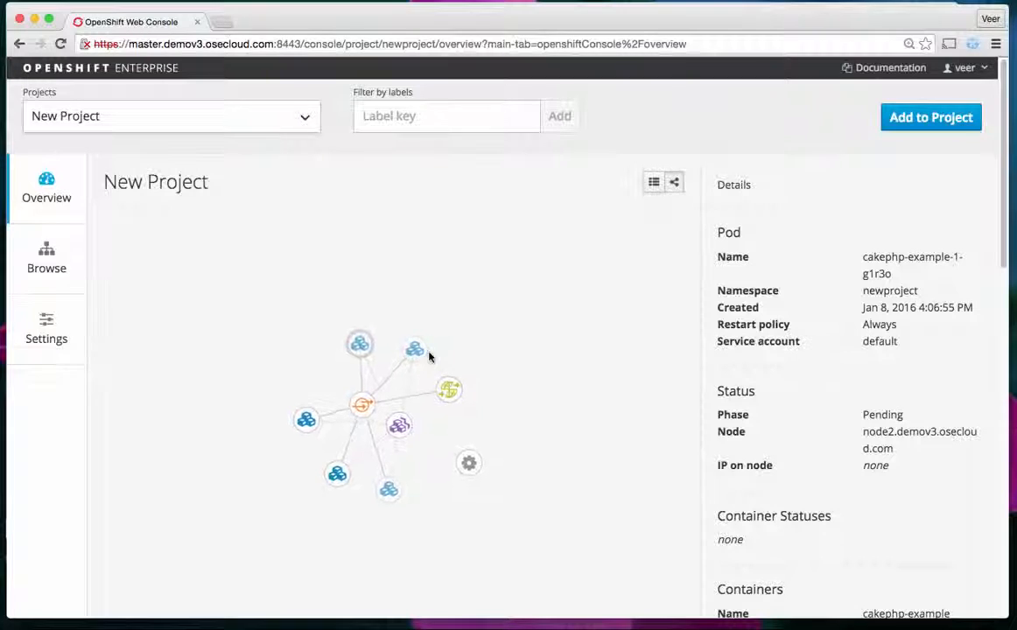
pyautogui.moveTo(862, 433); pyautogui.dragTo(919, 434)
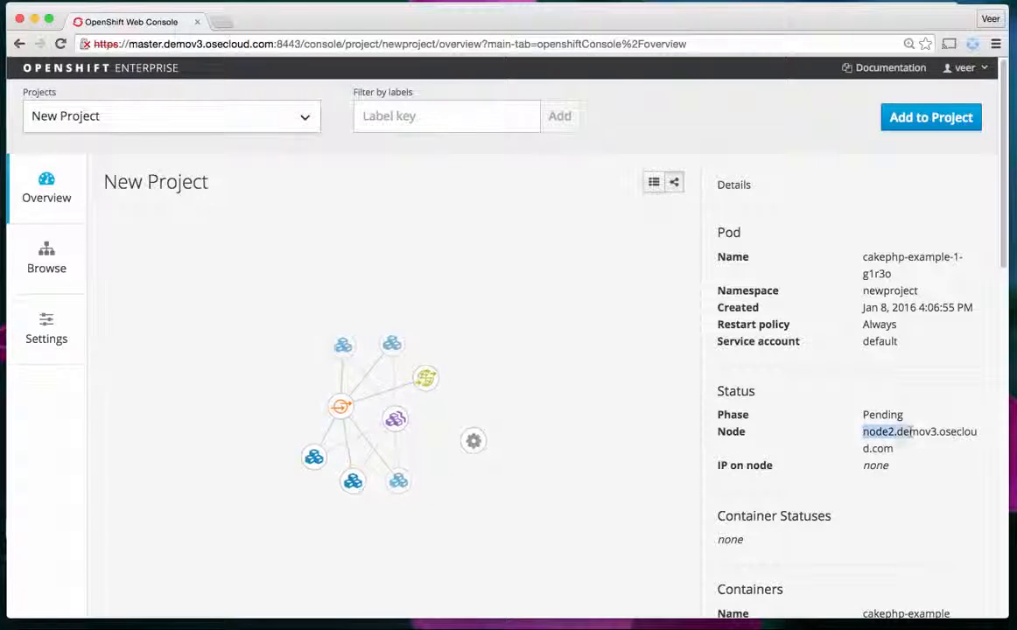
pyautogui.click(383, 344)
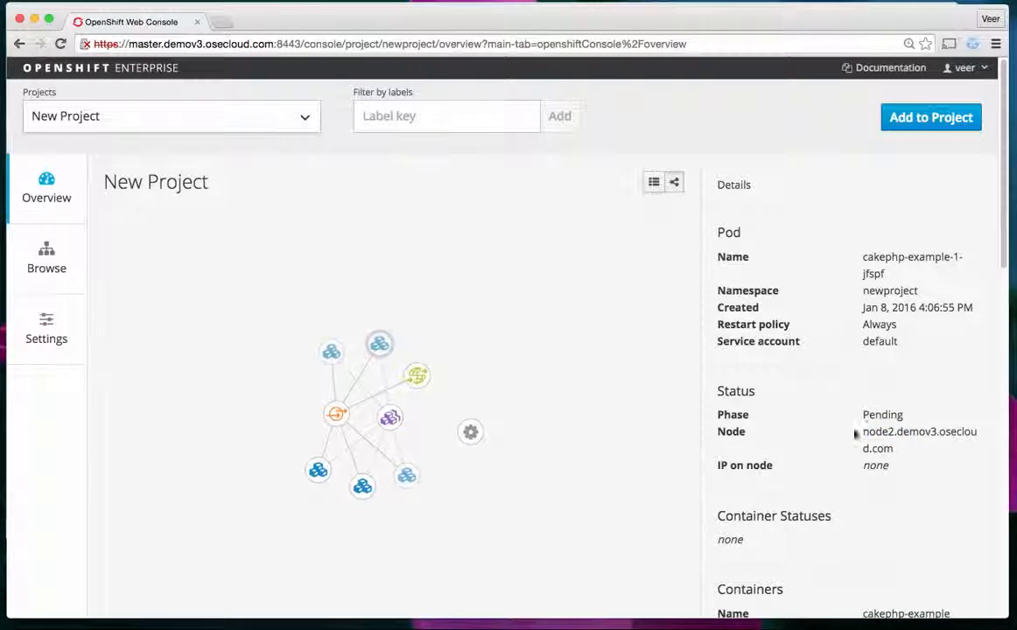
pyautogui.click(319, 474)
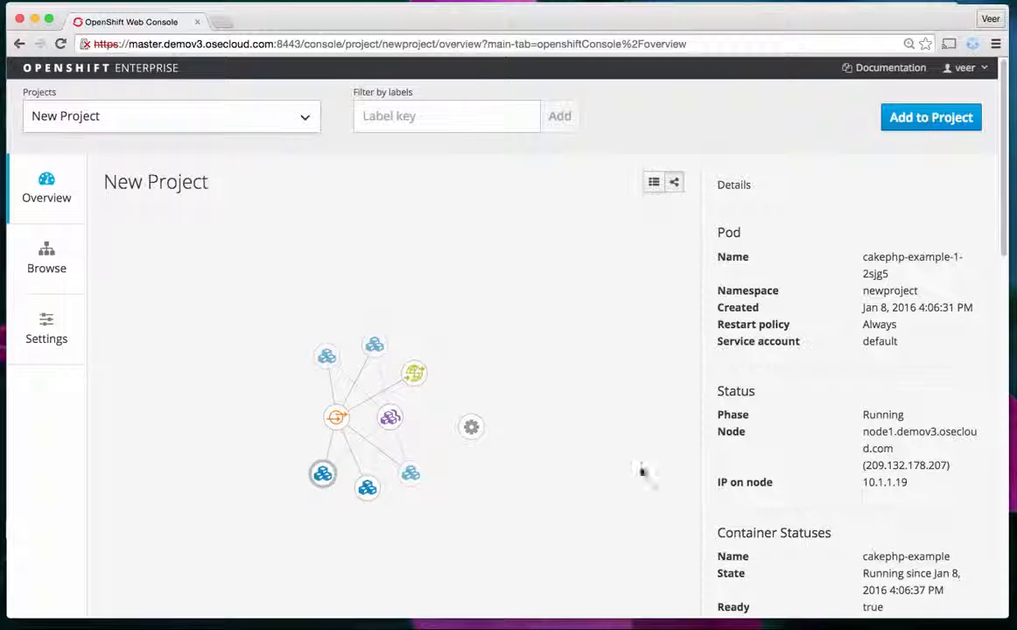
# - Check the node assignment of two more cakephp-example pods in the topology graph
pyautogui.click(368, 488)
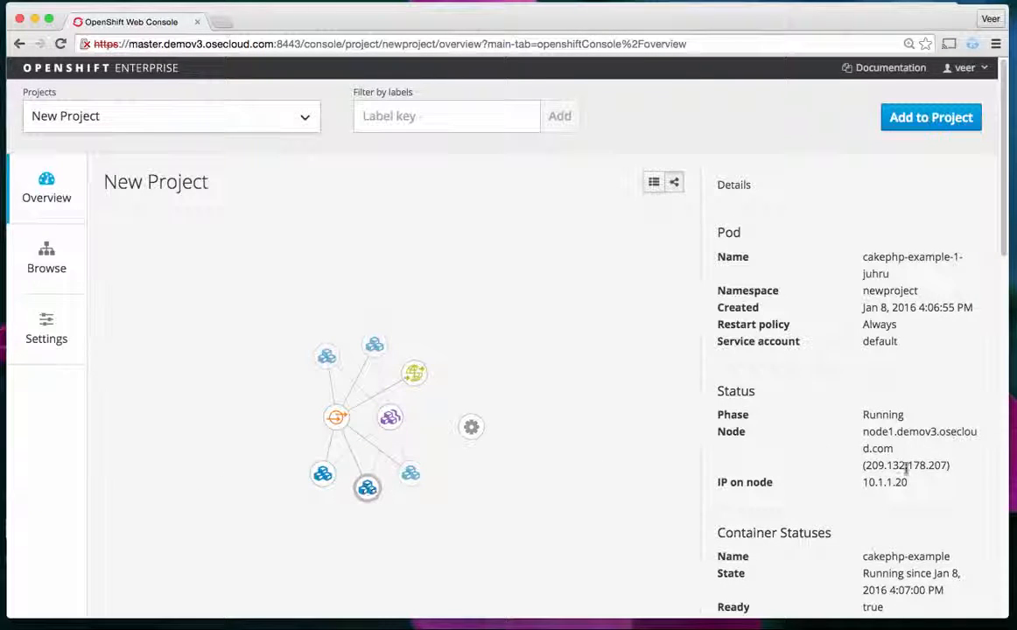
pyautogui.click(413, 475)
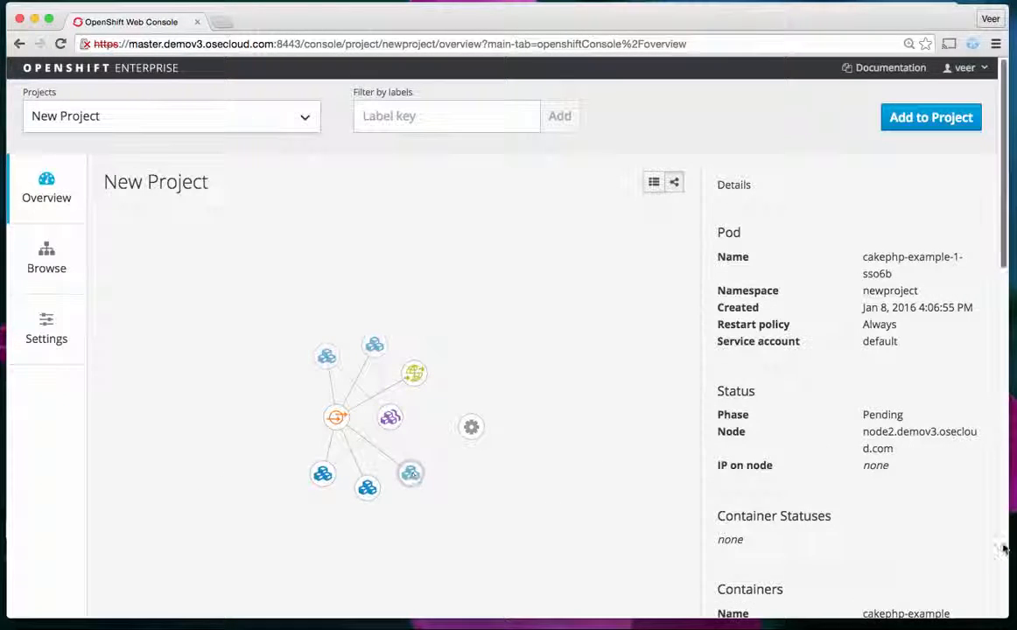
# - Add the mysql-ephemeral database template to New Project, filtering the available templates by mysql and keeping the default settings
pyautogui.click(960, 128)
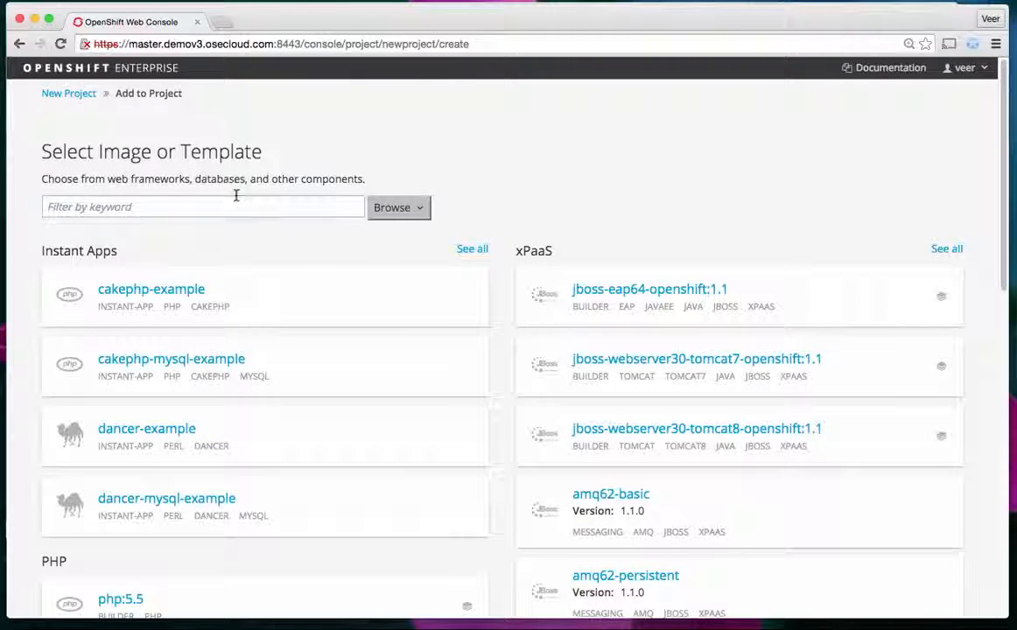
pyautogui.click(235, 200)
pyautogui.write('mysql')
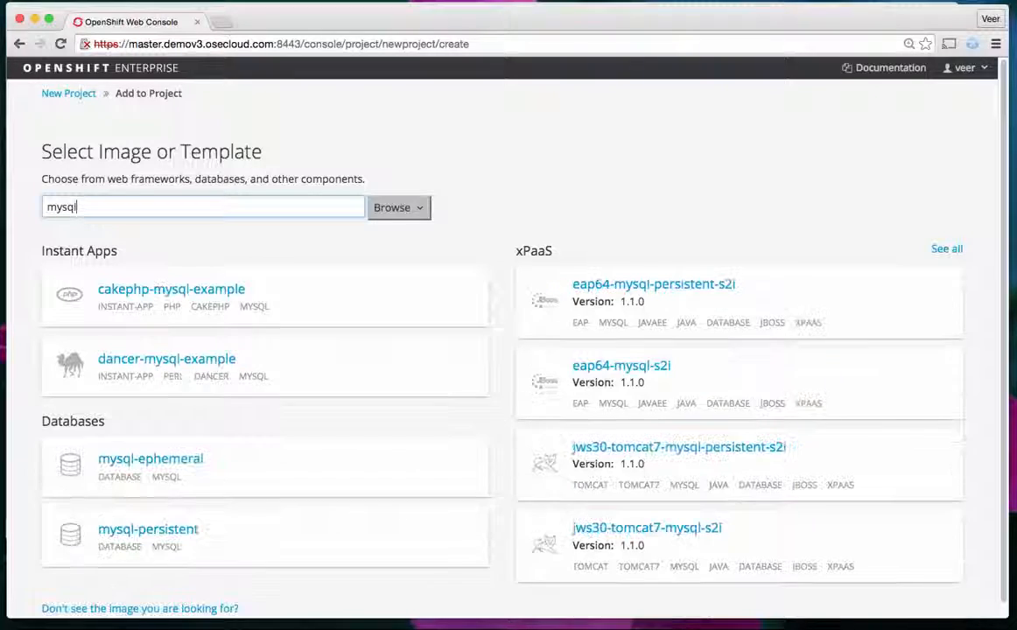
pyautogui.click(179, 475)
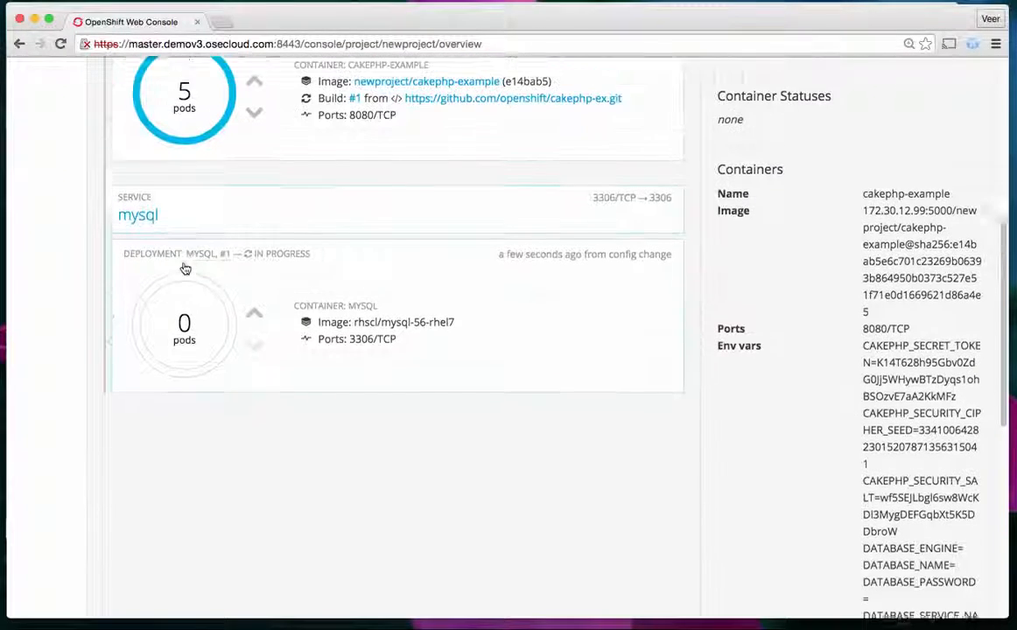
# - Open the new mysql pod's details to check its node, then switch to Presentation1 in PowerPoint to compare it with the region diagram
pyautogui.scroll(2, 184, 268)
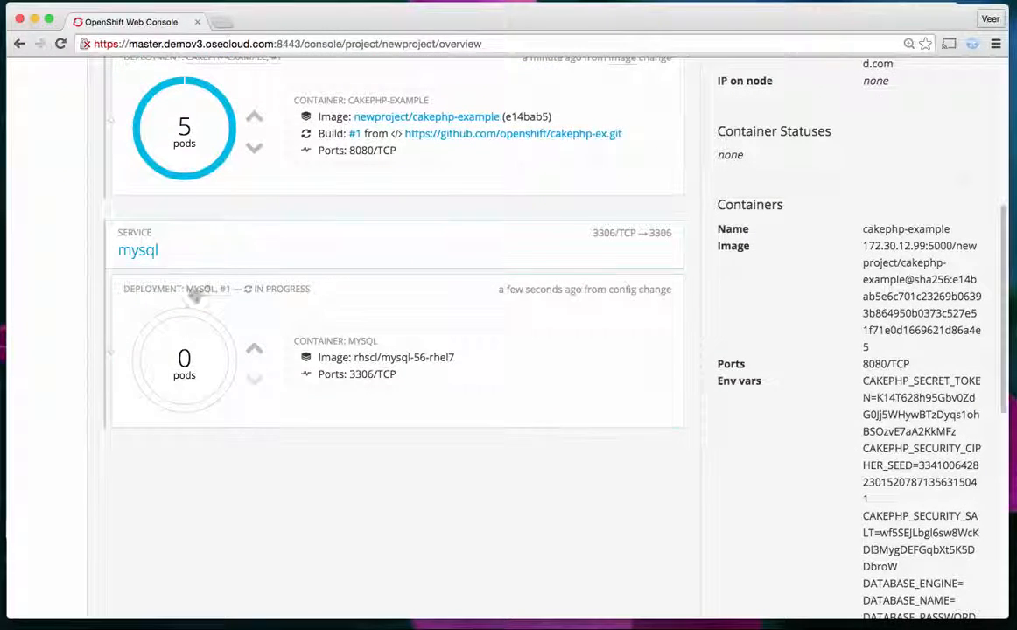
pyautogui.click(185, 363)
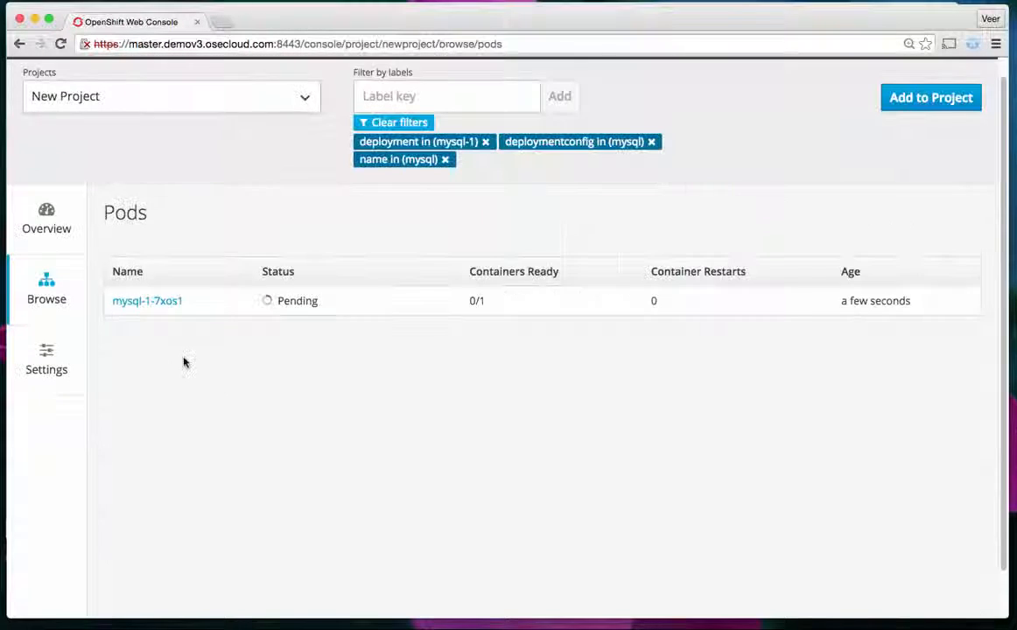
pyautogui.click(160, 300)
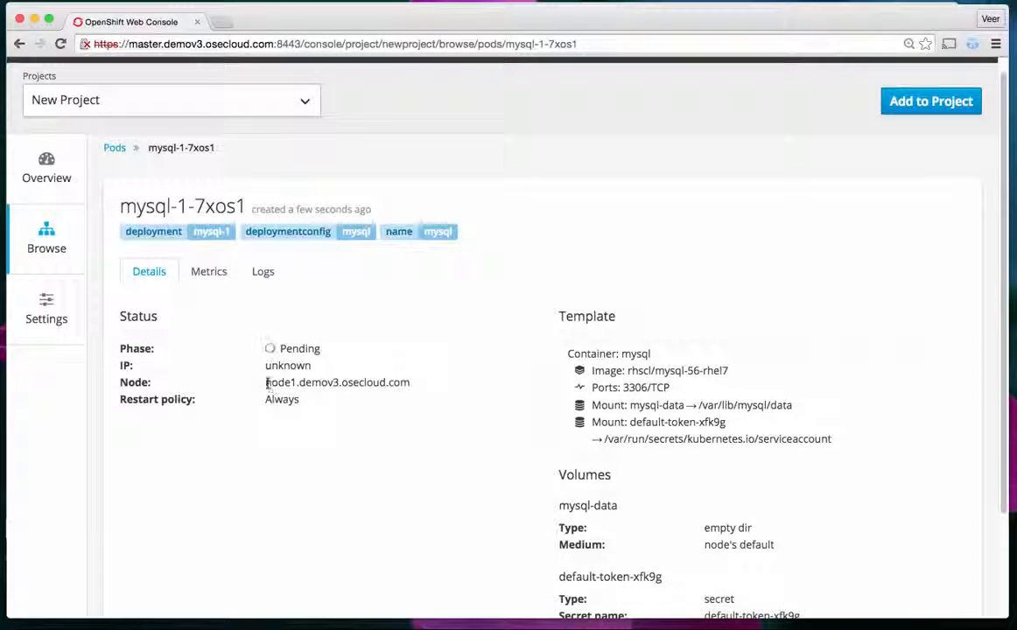
pyautogui.moveTo(266, 383); pyautogui.dragTo(406, 388)
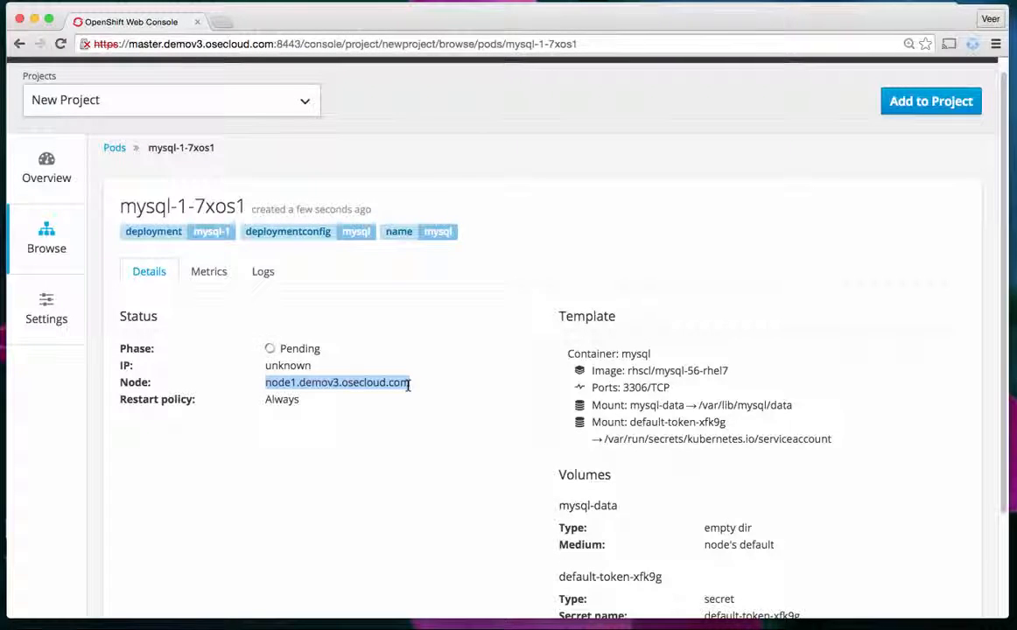
pyautogui.press('super+Tab')
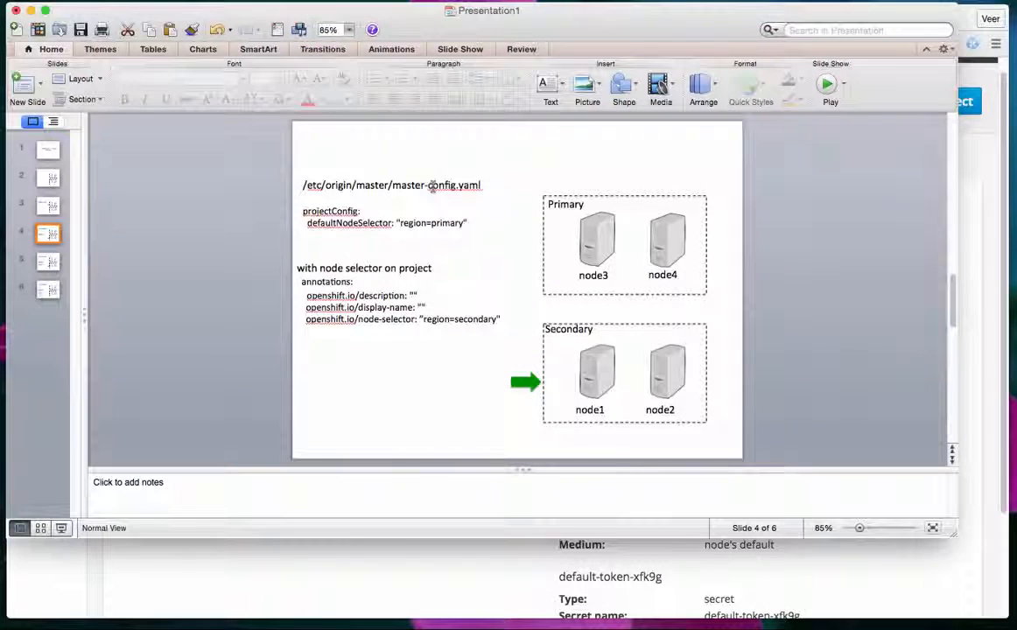
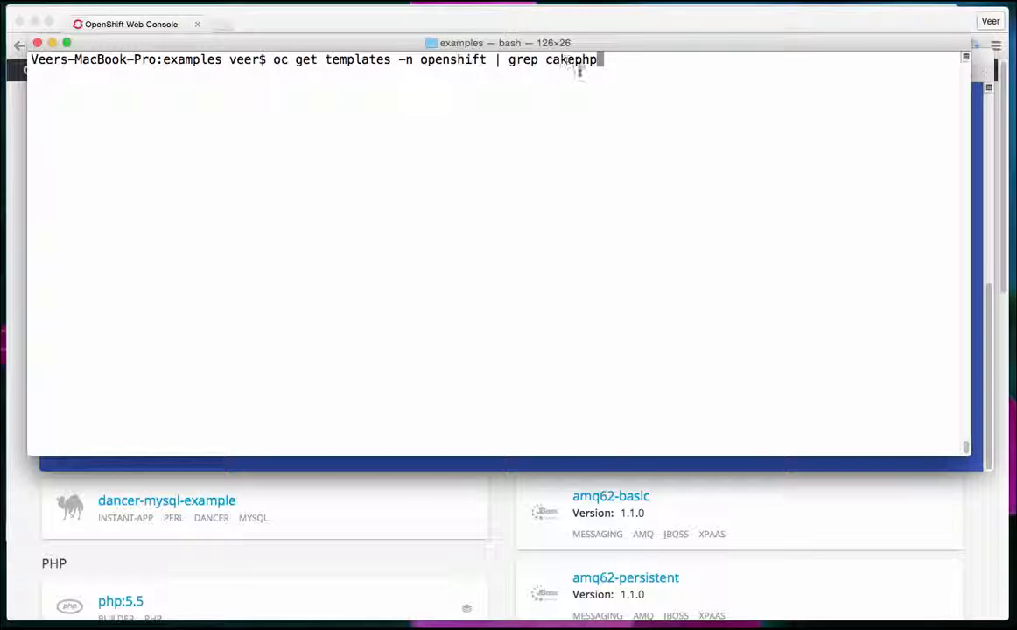
# - List the openshift namespace's templates matching cakephp and copy the template name cakephp-mysql-example
pyautogui.press('Return')
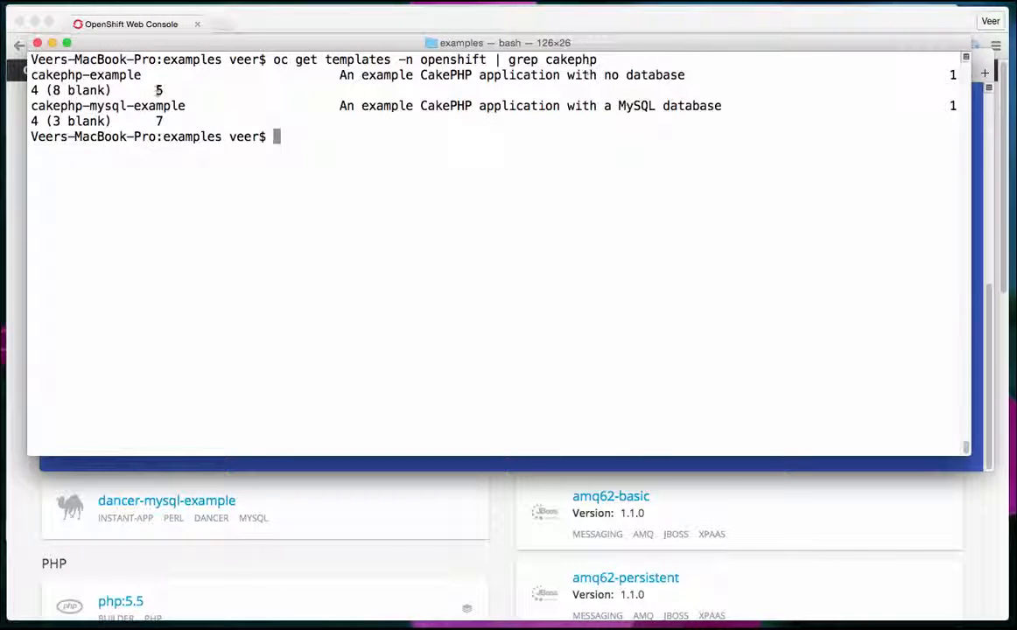
pyautogui.moveTo(33, 105); pyautogui.dragTo(185, 106)
pyautogui.press('super+c')
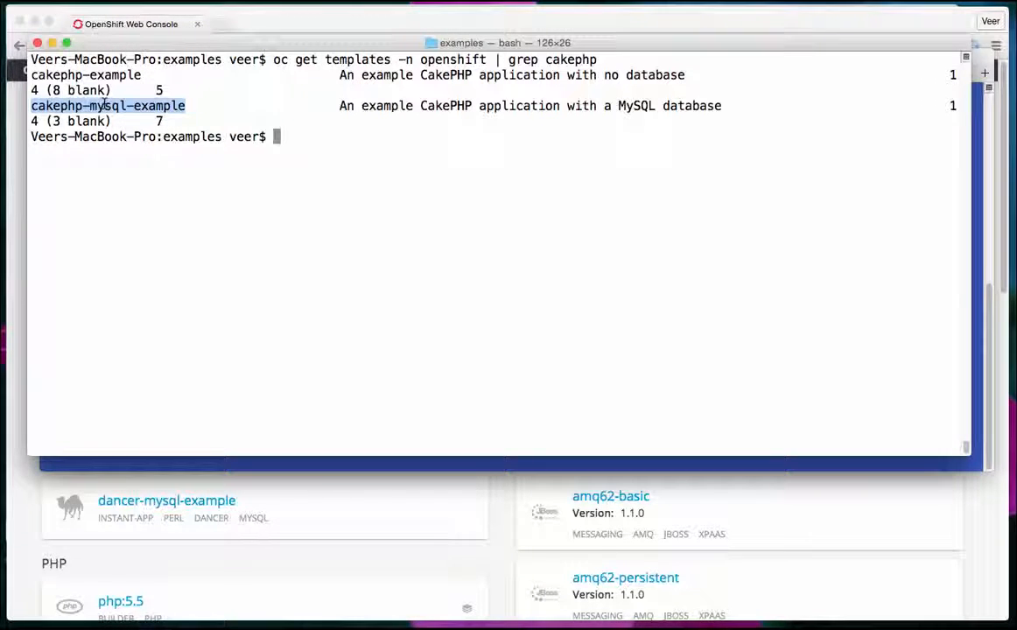
# - Export the cakephp-mysql-example template from the openshift namespace as JSON to php-mysql-template.json
pyautogui.write('oc get')
pyautogui.press('super+v')
pyautogui.write('-o')
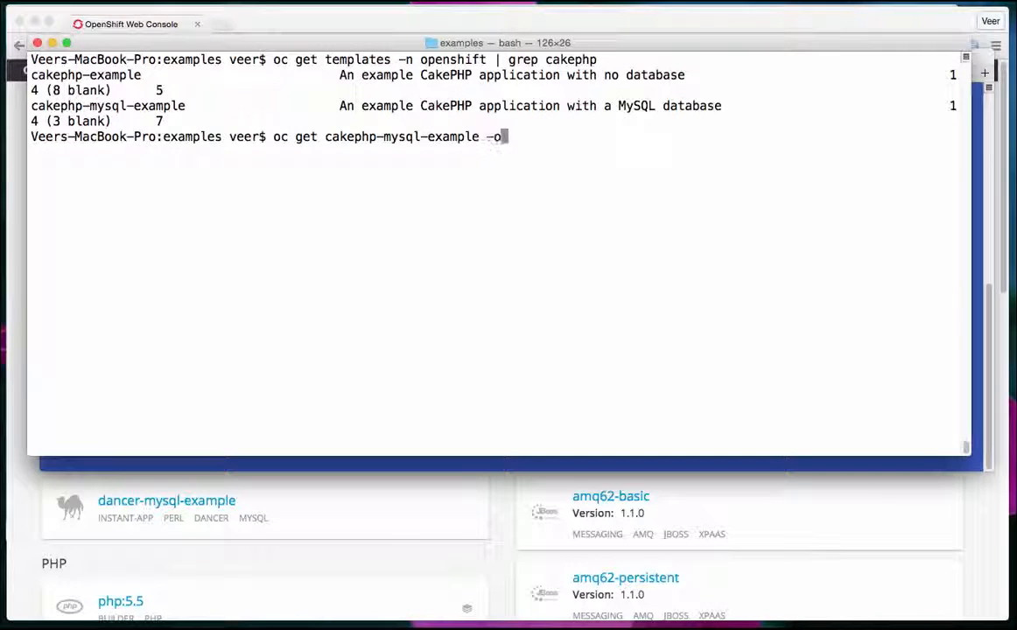
pyautogui.write(' jsoo')
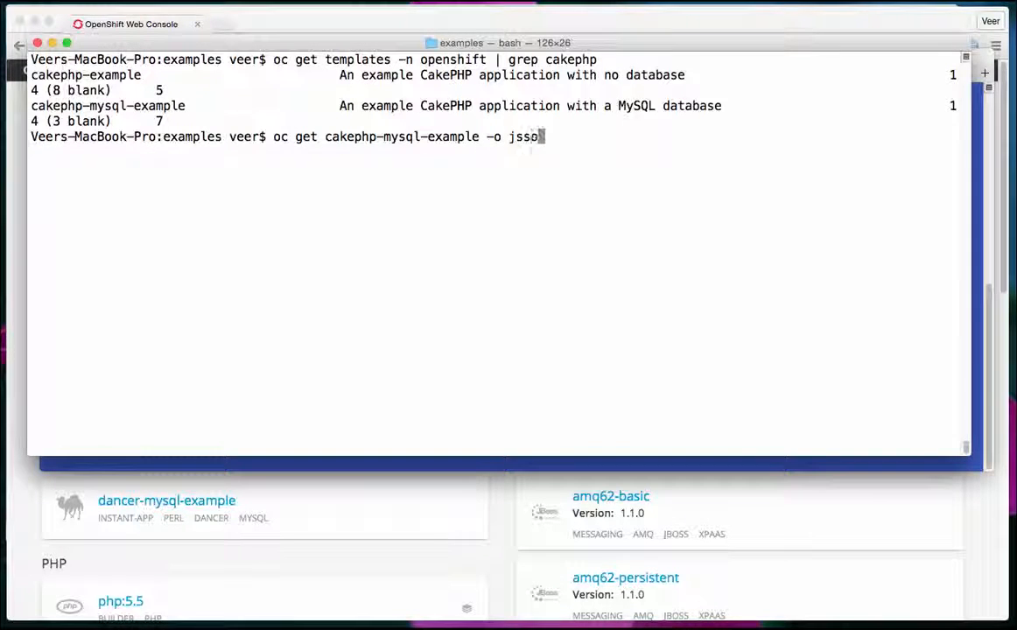
pyautogui.press('BackSpace')
pyautogui.write('n ')
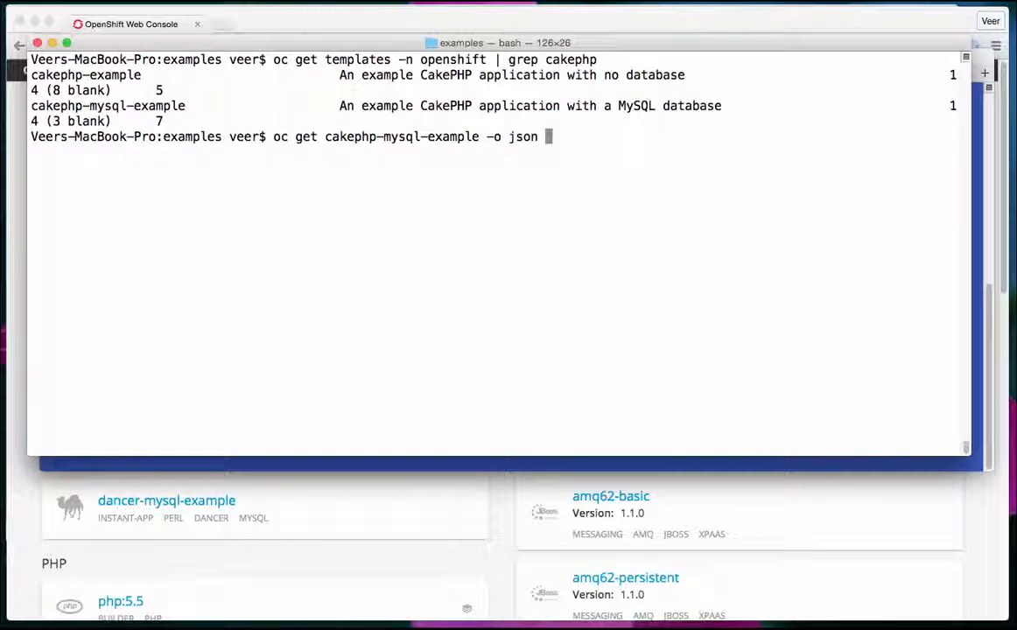
pyautogui.write('> php-mysql-template.json')
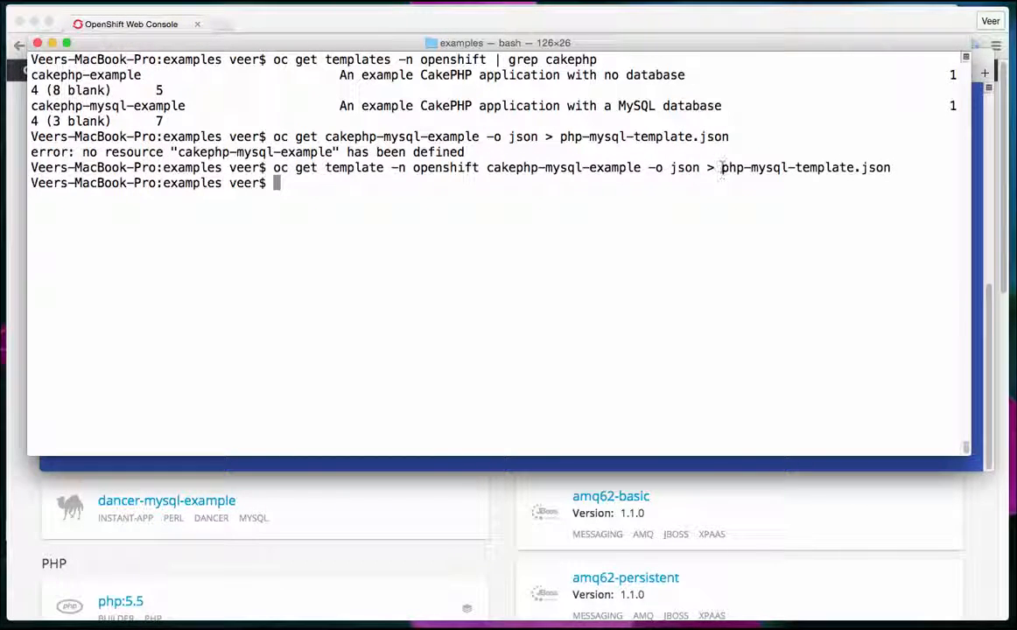
# - Open the exported file php-mysql-template.json in vi
pyautogui.moveTo(721, 167); pyautogui.dragTo(892, 168)
pyautogui.press('super+c')
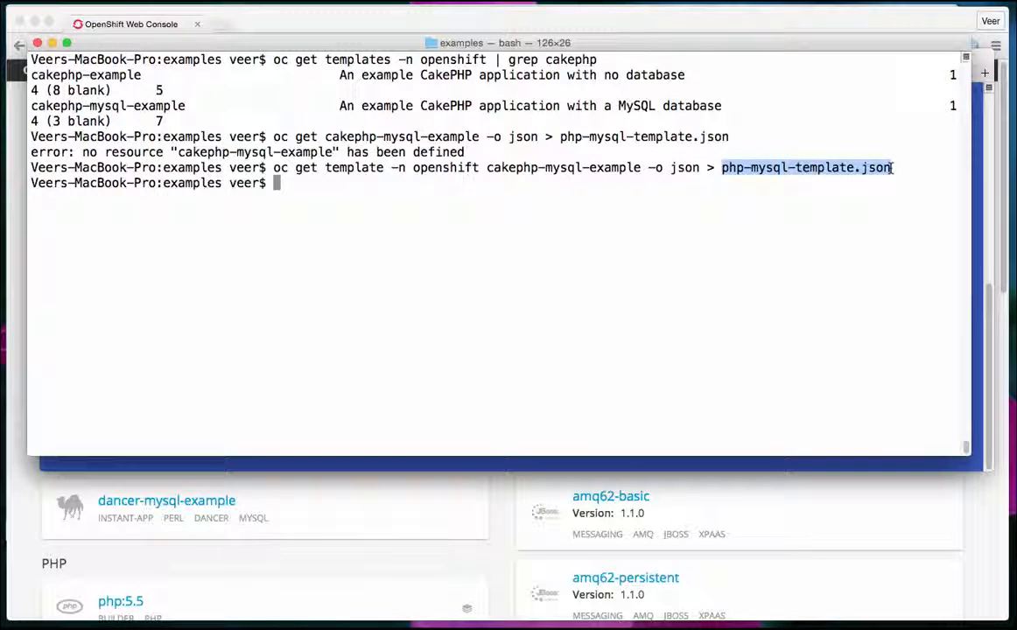
pyautogui.click(345, 188)
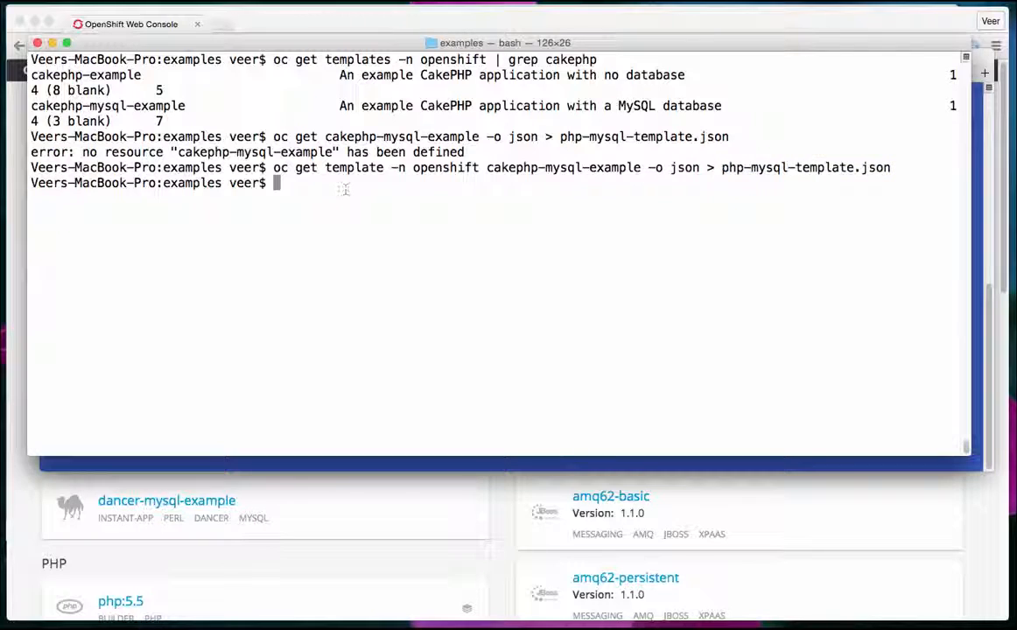
pyautogui.write('vi')
pyautogui.press('super+v')
pyautogui.press('Return')
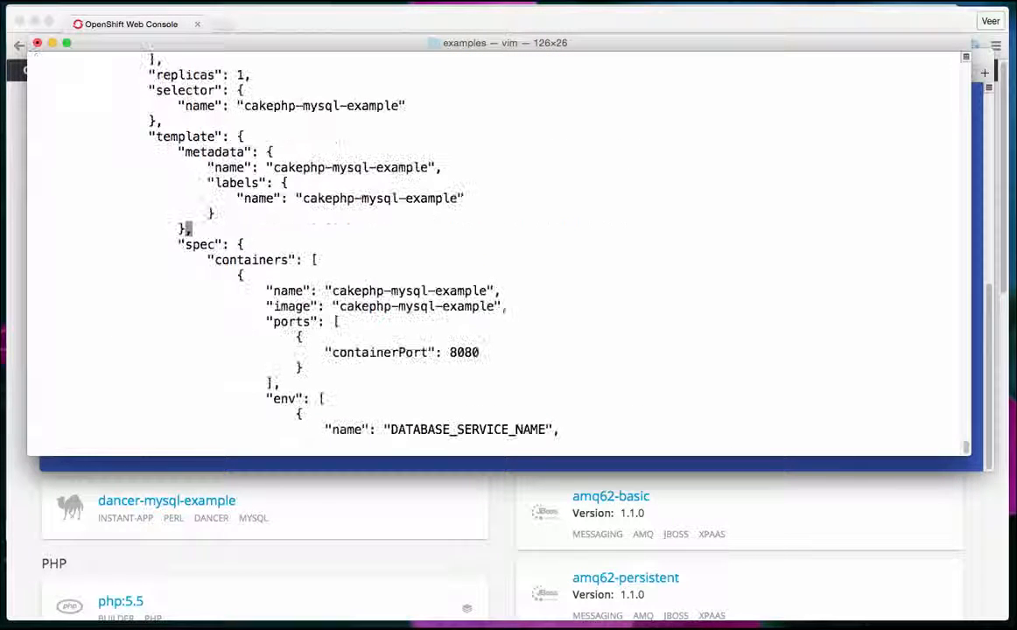
# - Add a "nodeSelector" block with "region": "secondary" at the start of the cakephp-mysql-example pod template's spec
pyautogui.press('Up')
pyautogui.press('Up')
pyautogui.press('Up')
pyautogui.press('Up')
pyautogui.press('Up')
pyautogui.press('Up')
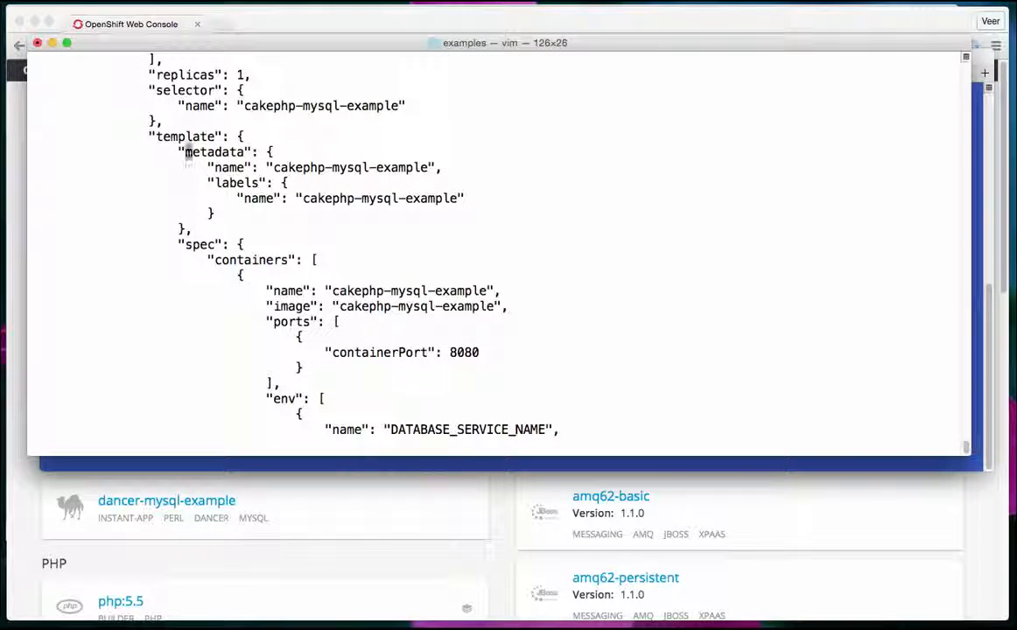
pyautogui.press('Down')
pyautogui.press('Down')
pyautogui.press('Down')
pyautogui.press('Down')
pyautogui.press('Down')
pyautogui.press('Down')
pyautogui.press('Down')
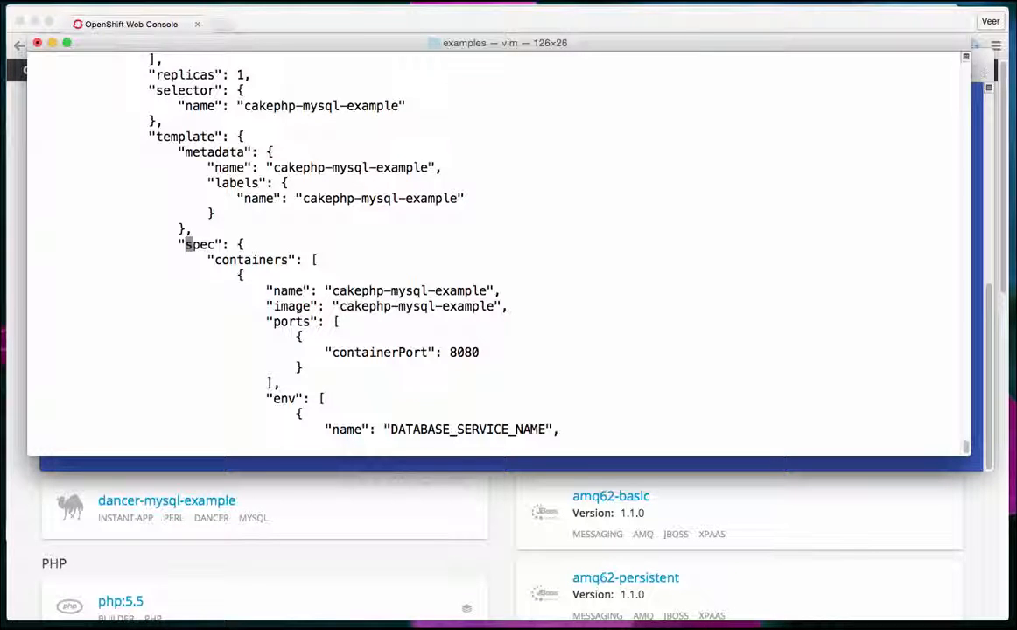
pyautogui.press('l')
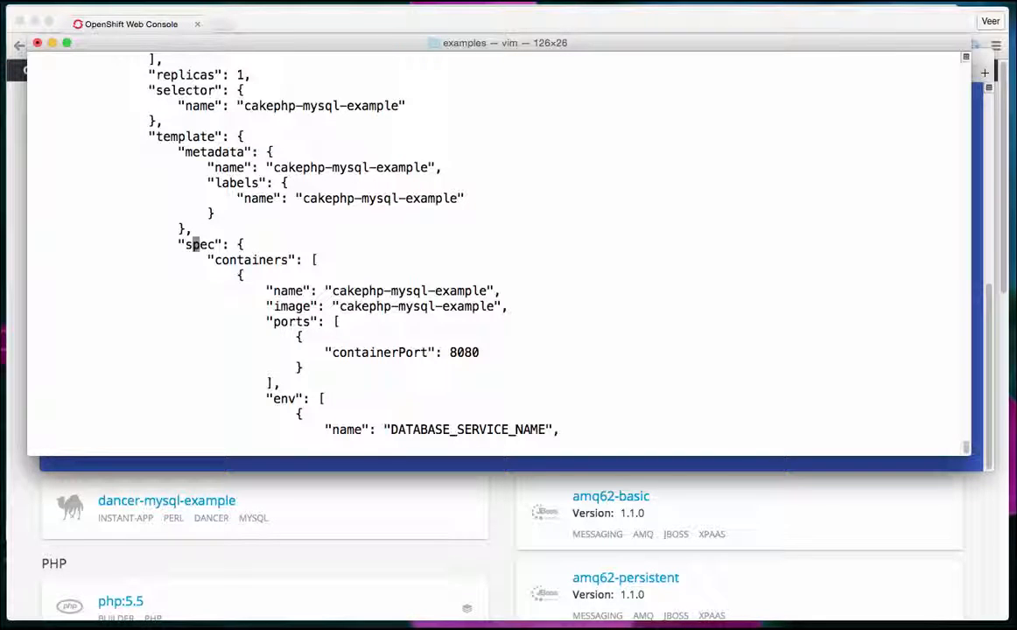
pyautogui.press('o')
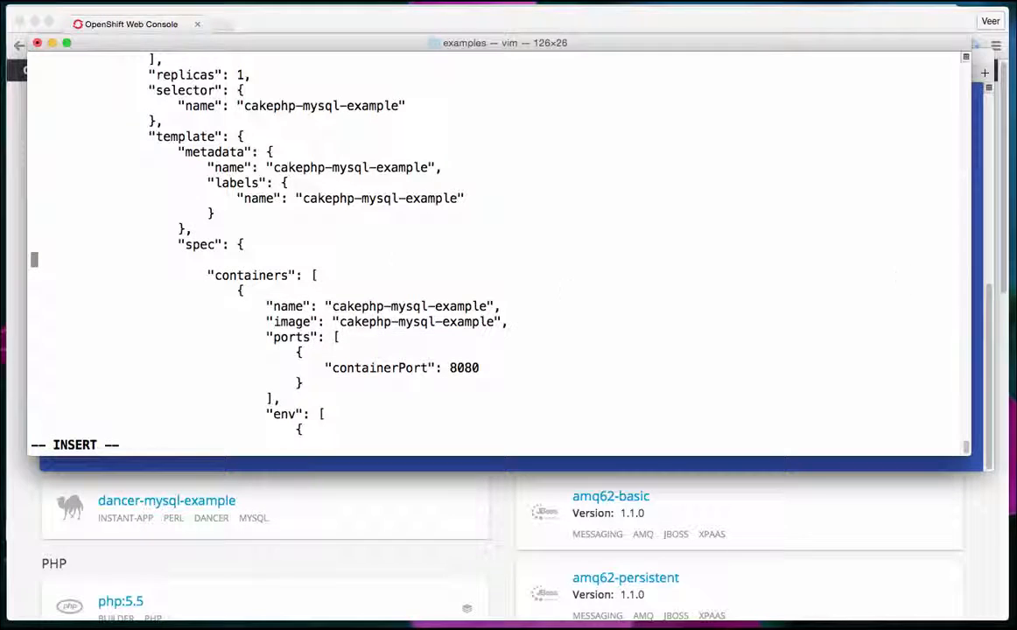
pyautogui.write('"nodeSelector": {    "region": "secondary" },')
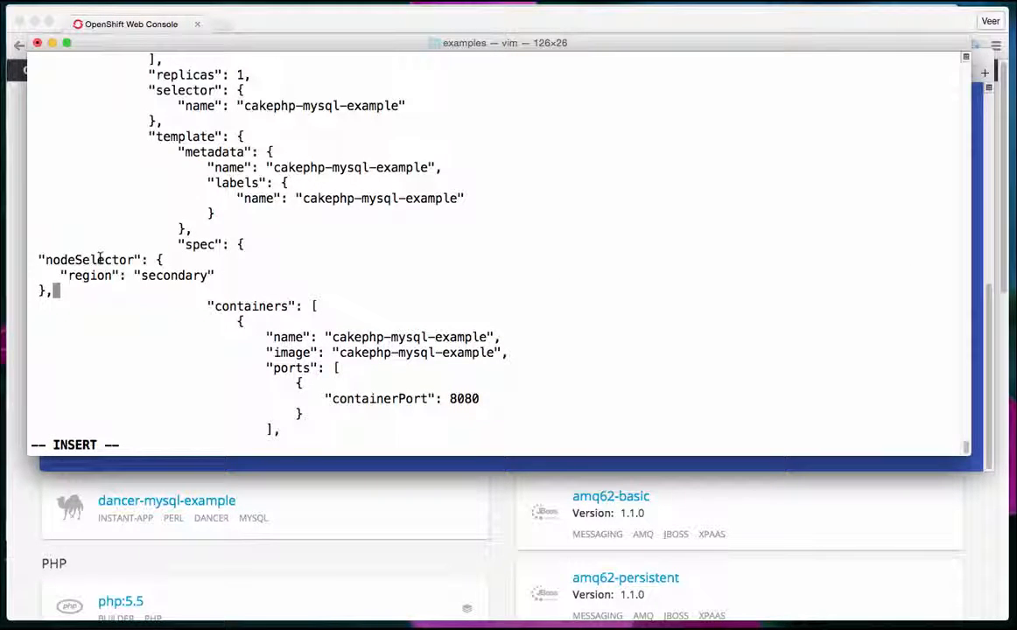
# - Place the text cursor at the start of the region value in the cakephp-mysql-example nodeSelector
pyautogui.press('Up')
pyautogui.press('Right')
pyautogui.press('Right')
pyautogui.press('Right')
pyautogui.press('Right')
pyautogui.press('Right')
pyautogui.press('Right')
pyautogui.press('Right')
pyautogui.press('Right')
pyautogui.press('Right')
pyautogui.press('Right')
pyautogui.press('Right')
pyautogui.press('Right')
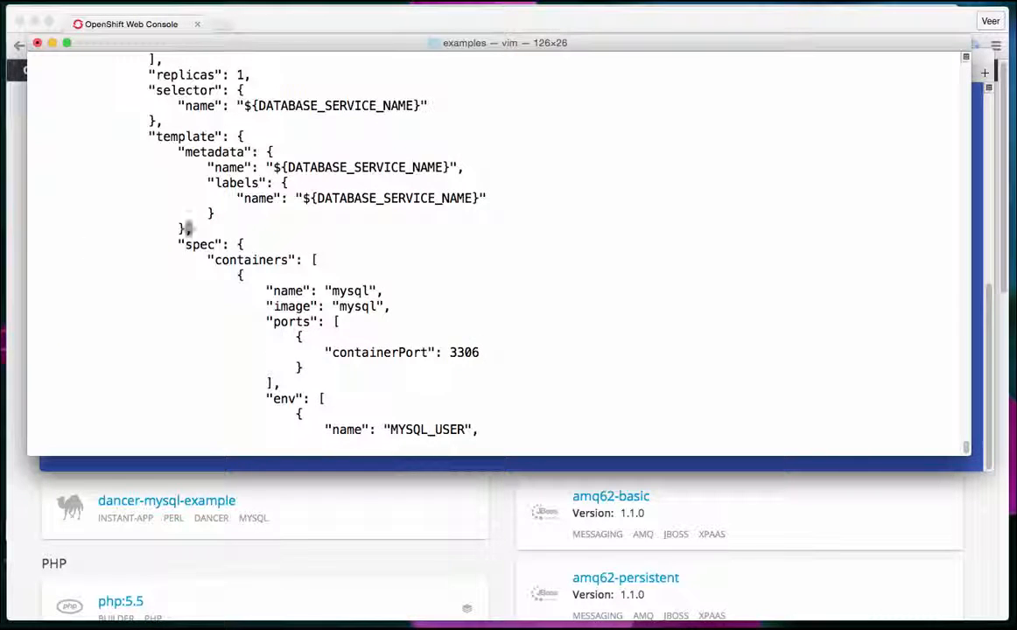
# - Add a nodeSelector block to the spec of the ${DATABASE_SERVICE_NAME} pod template and set its region to primary
pyautogui.press('Up')
pyautogui.press('Up')
pyautogui.press('Up')
pyautogui.press('Up')
pyautogui.press('Up')
pyautogui.press('Up')
pyautogui.press('Down')
pyautogui.press('Down')
pyautogui.press('Down')
pyautogui.press('Down')
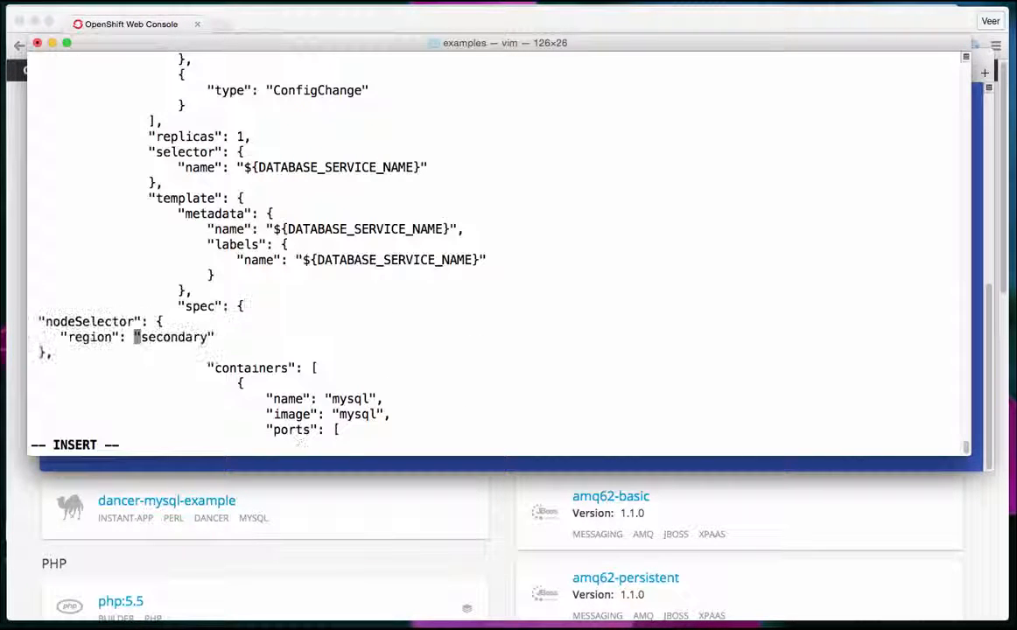
pyautogui.press('Right')
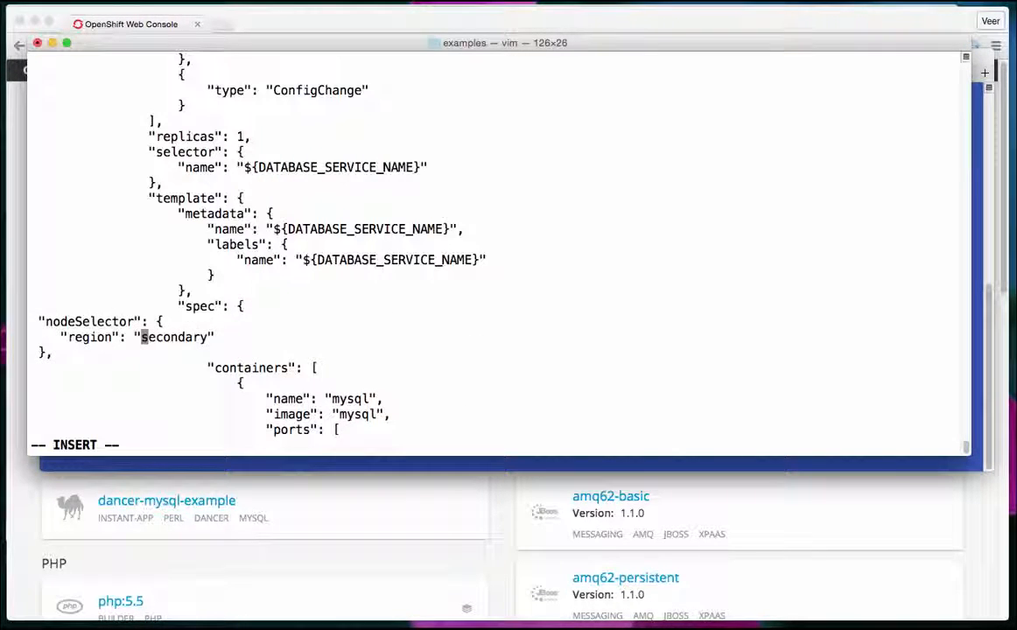
pyautogui.press('Escape')
pyautogui.write('cwprimary')
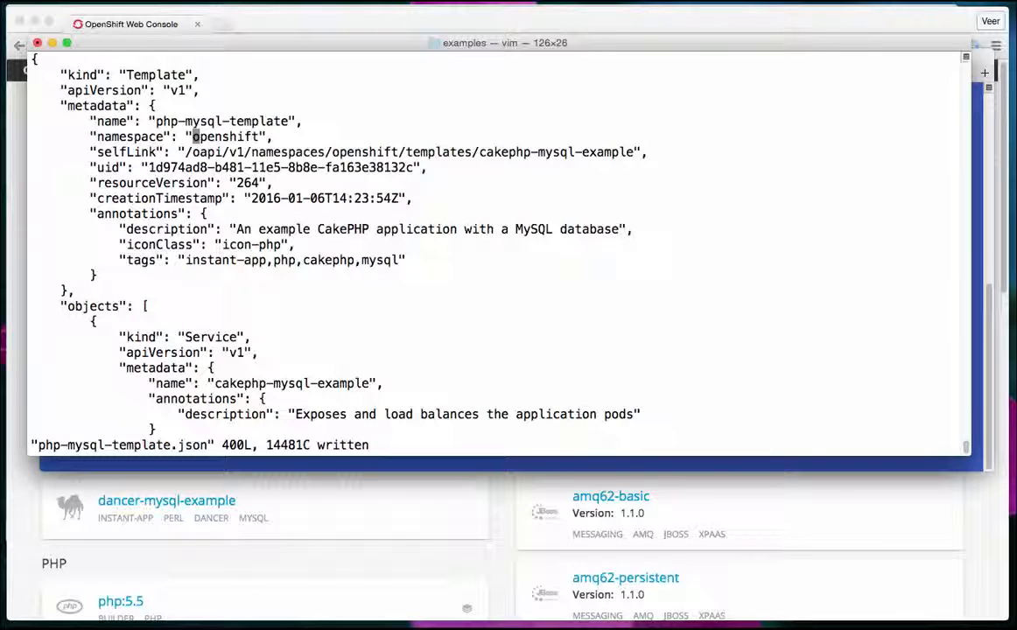
# - Set the namespace in the template's metadata to newproject
pyautogui.write('cwnewproject')
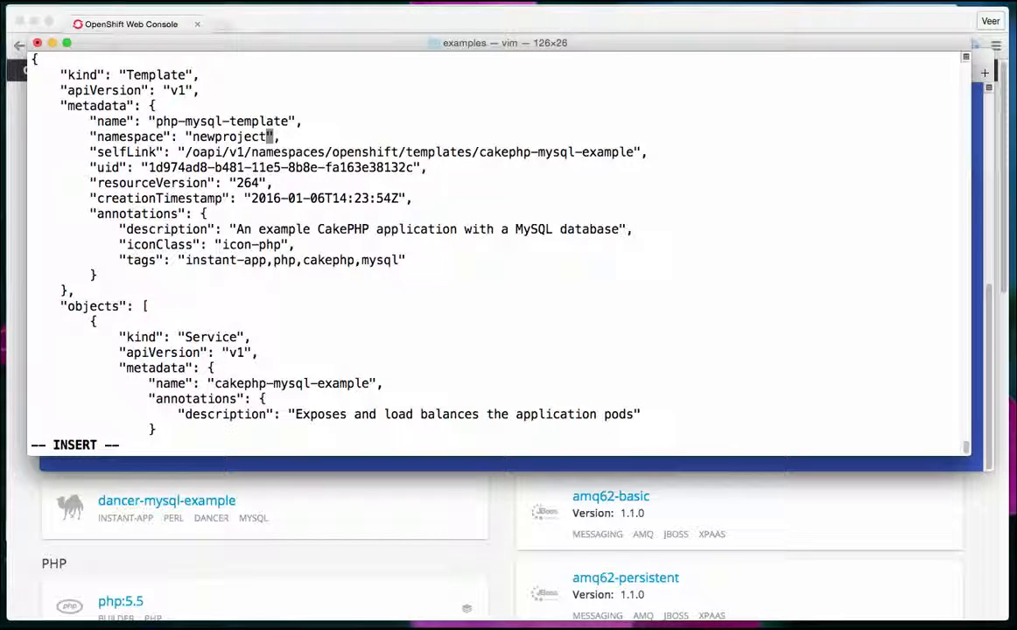
pyautogui.press('Left')
pyautogui.press('Left')
pyautogui.press('Left')
pyautogui.press('Left')
pyautogui.press('Left')
pyautogui.press('Left')
pyautogui.press('Left')
pyautogui.press('Left')
pyautogui.press('Left')
pyautogui.press('Left')
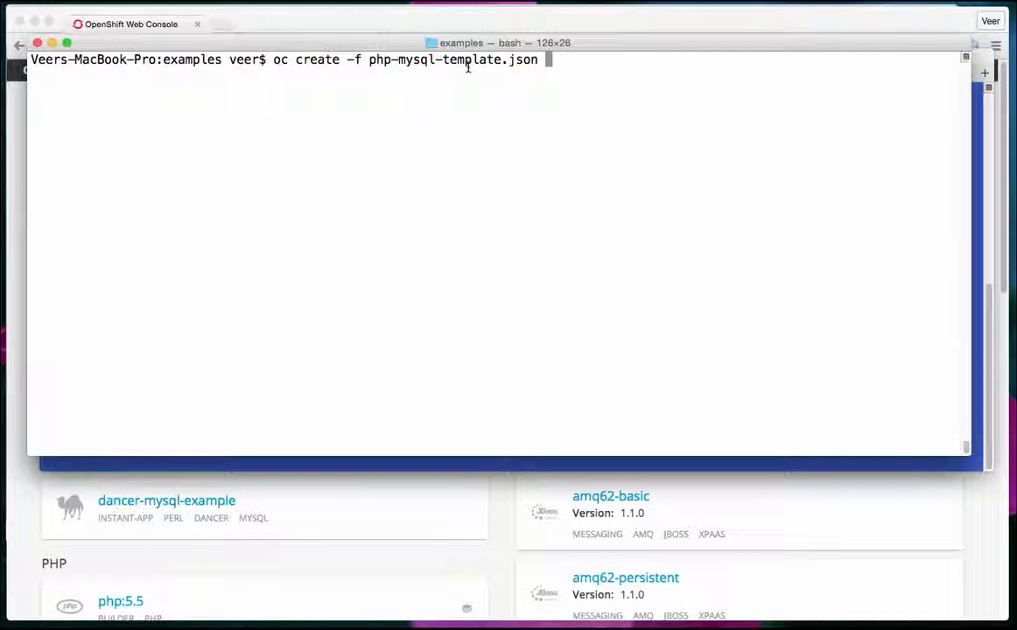
# - Create the template in OpenShift from php-mysql-template.json with oc create
pyautogui.press('Return')
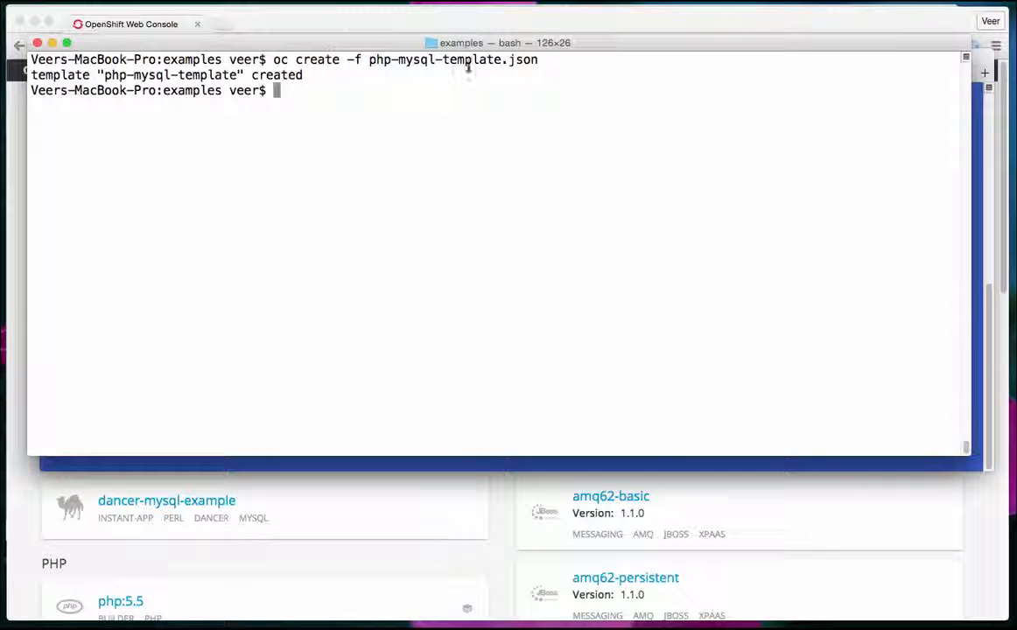
pyautogui.moveTo(103, 75); pyautogui.dragTo(242, 76)
pyautogui.click(311, 104)
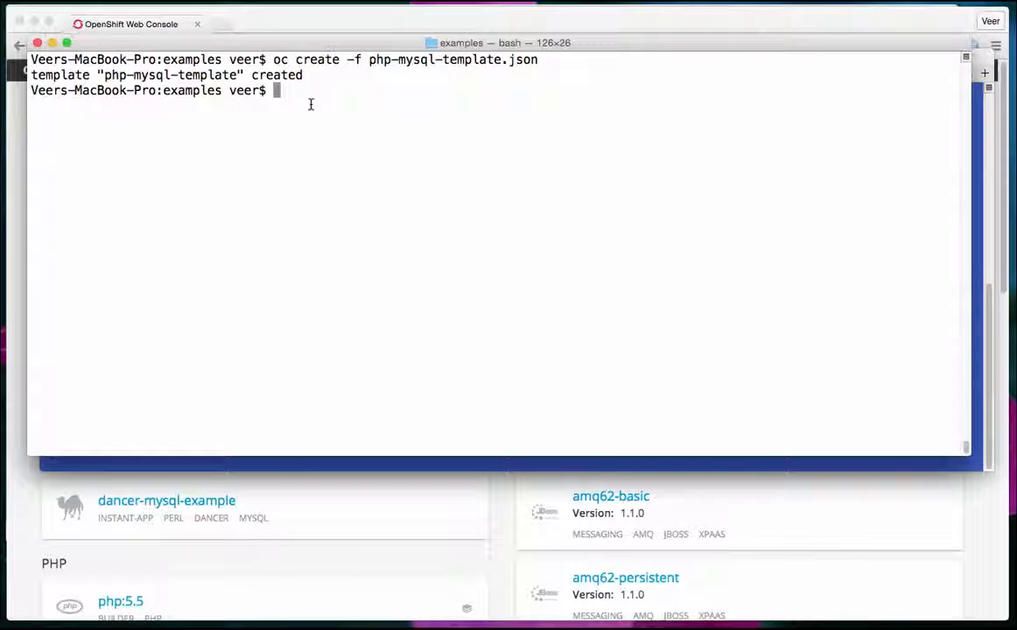
# - List the current project's templates with oc get templates and look for php-mysql-template
pyautogui.write('oc get templates')
pyautogui.press('Return')
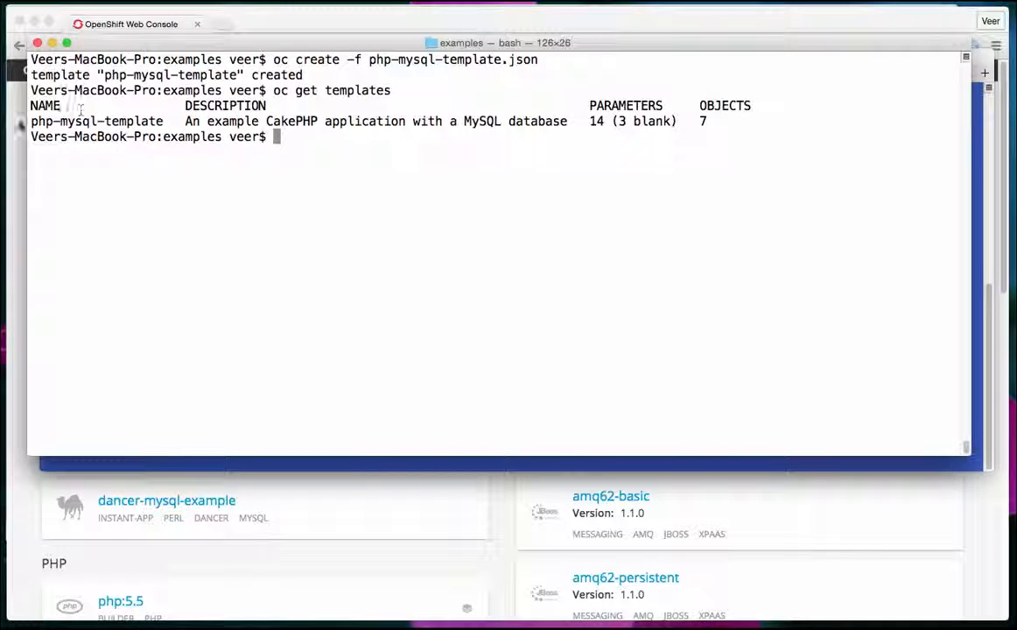
pyautogui.moveTo(31, 121); pyautogui.dragTo(160, 120)
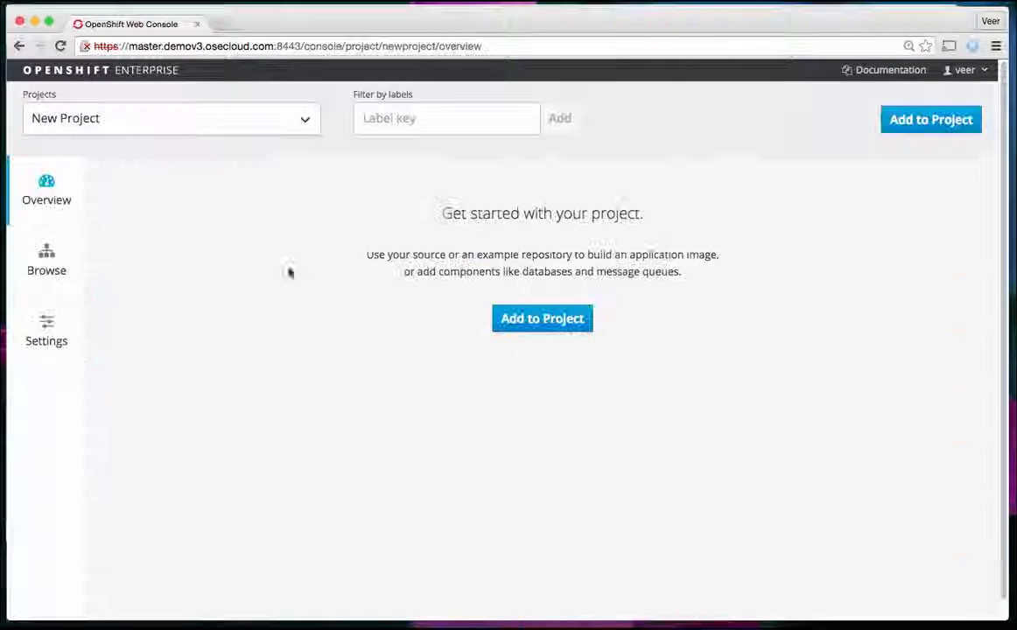
# - Add an application to New Project from php-mysql-template, finding it with the search term php and keeping the default parameters
pyautogui.click(530, 319)
pyautogui.write('php')
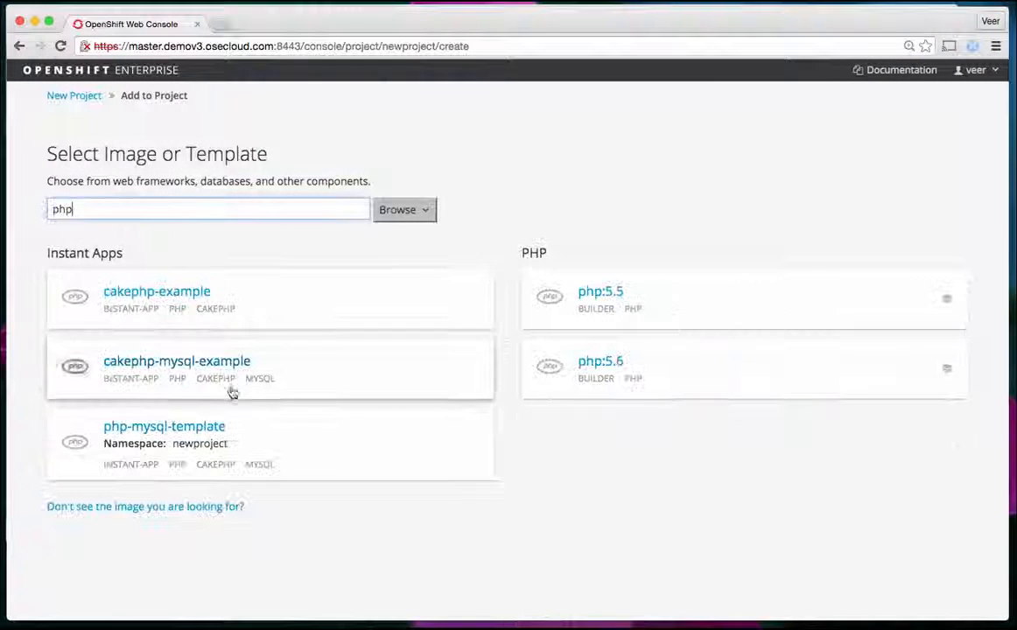
pyautogui.click(202, 431)
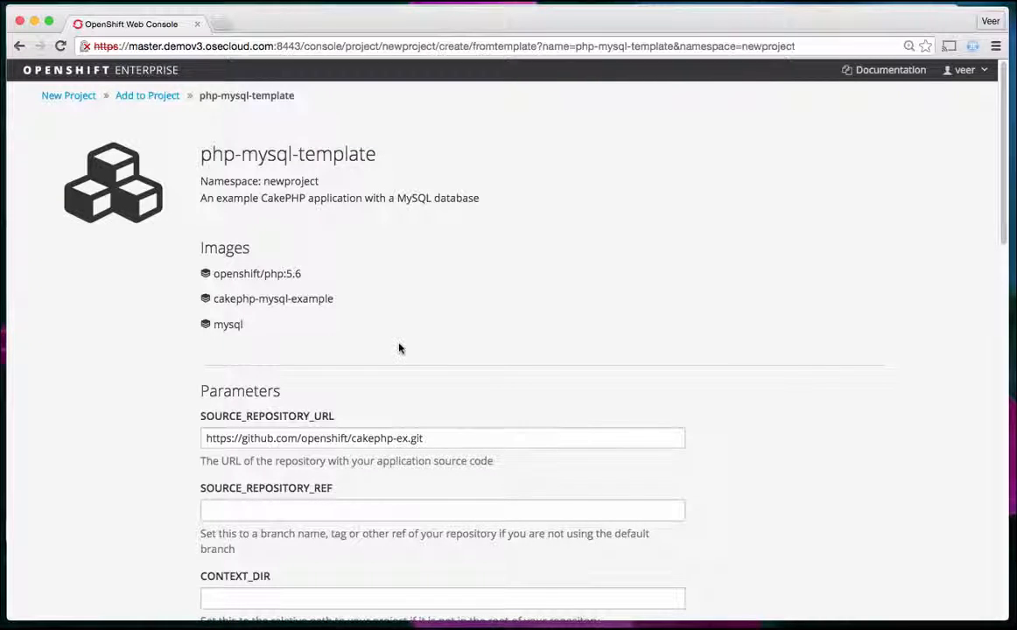
pyautogui.scroll(-15, 399, 347)
pyautogui.click(229, 510)
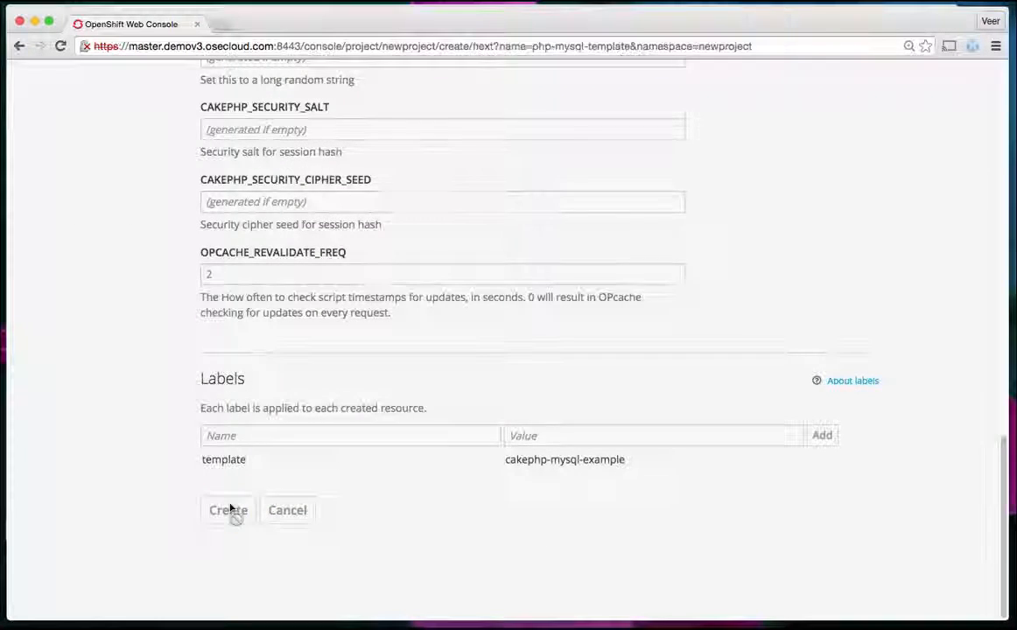
# - Open the mysql pod's details to check its assigned node, and check the node of the cakephp-mysql-example pod as well
pyautogui.scroll(-5, 760, 520)
pyautogui.scroll(4, 761, 520)
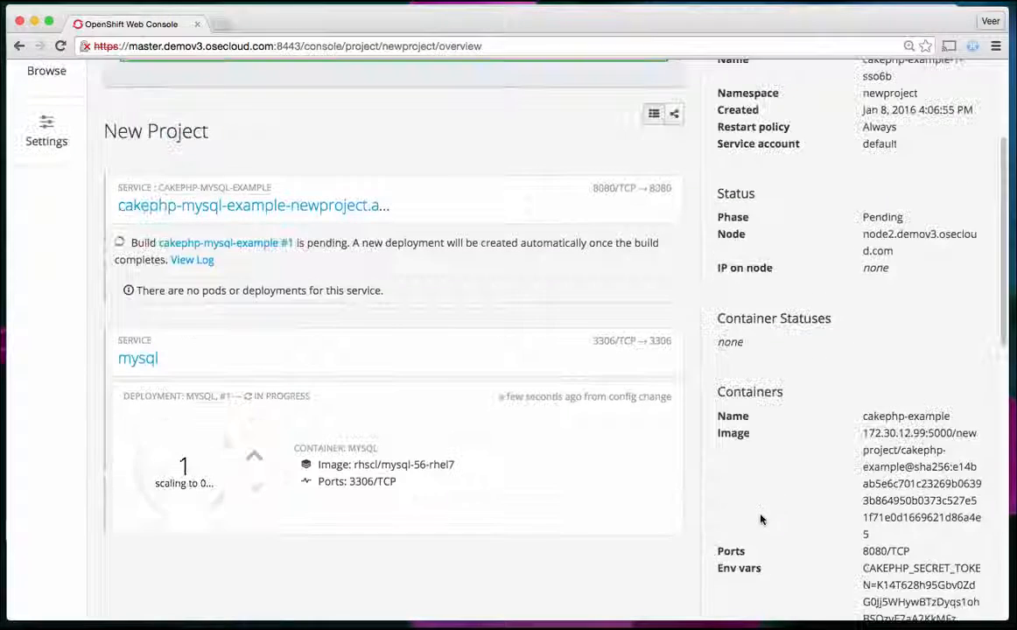
pyautogui.click(186, 472)
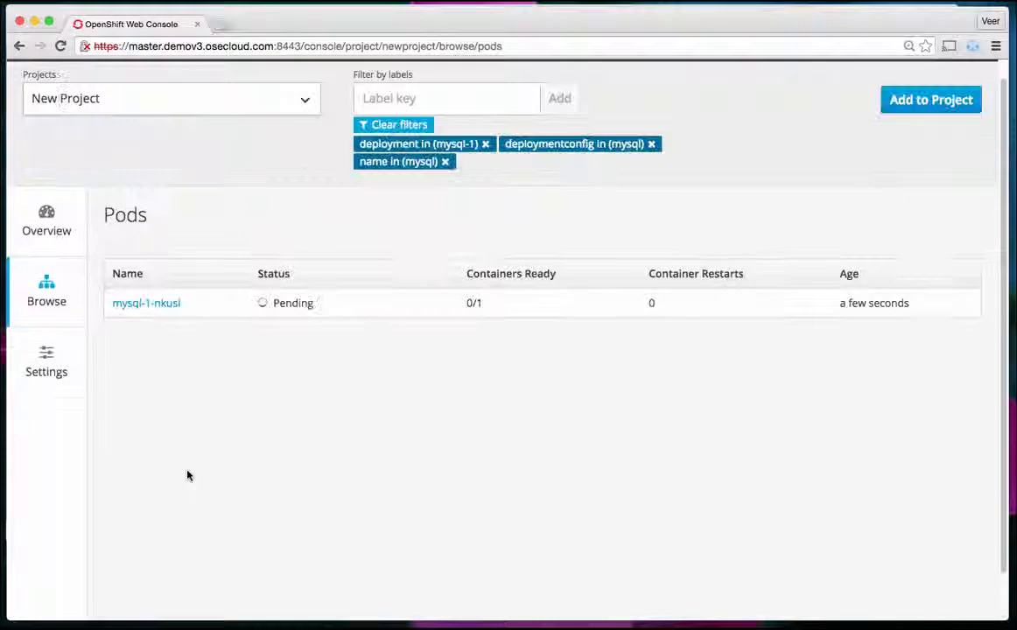
pyautogui.click(163, 302)
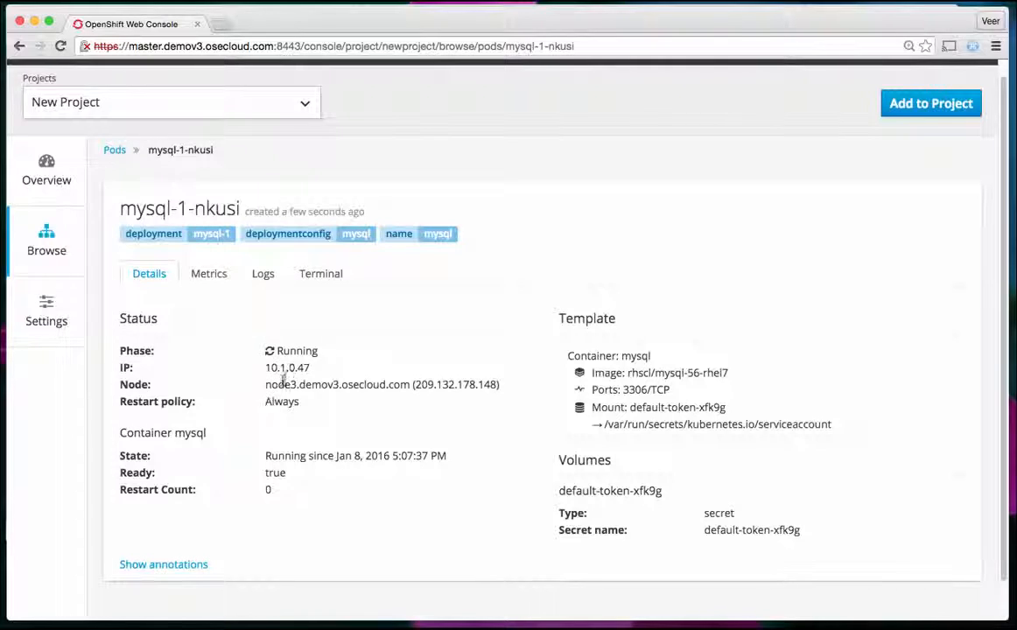
pyautogui.doubleClick(278, 384)
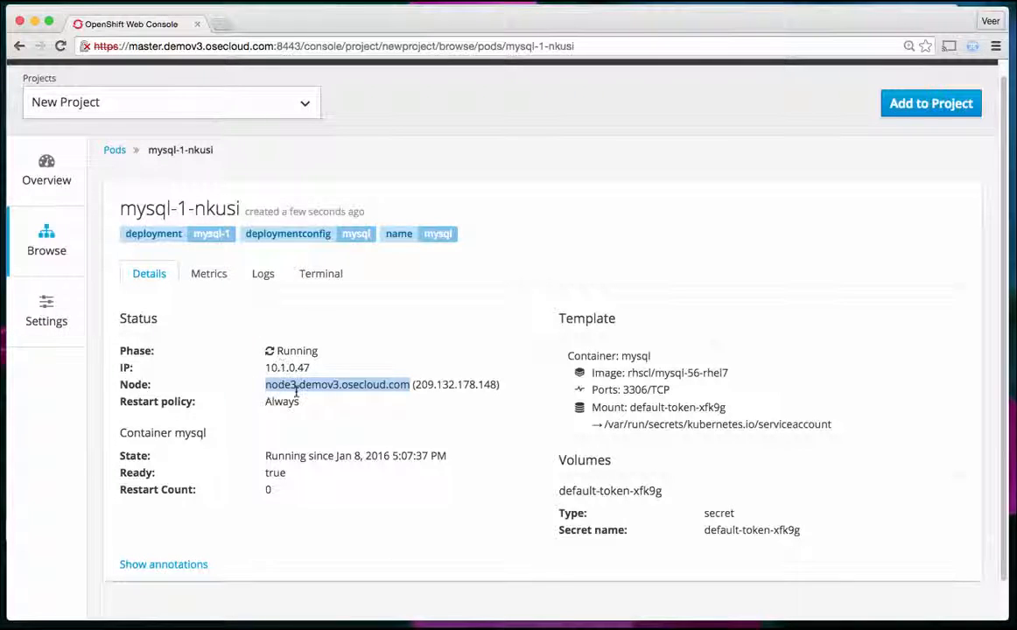
pyautogui.press('super+Tab')
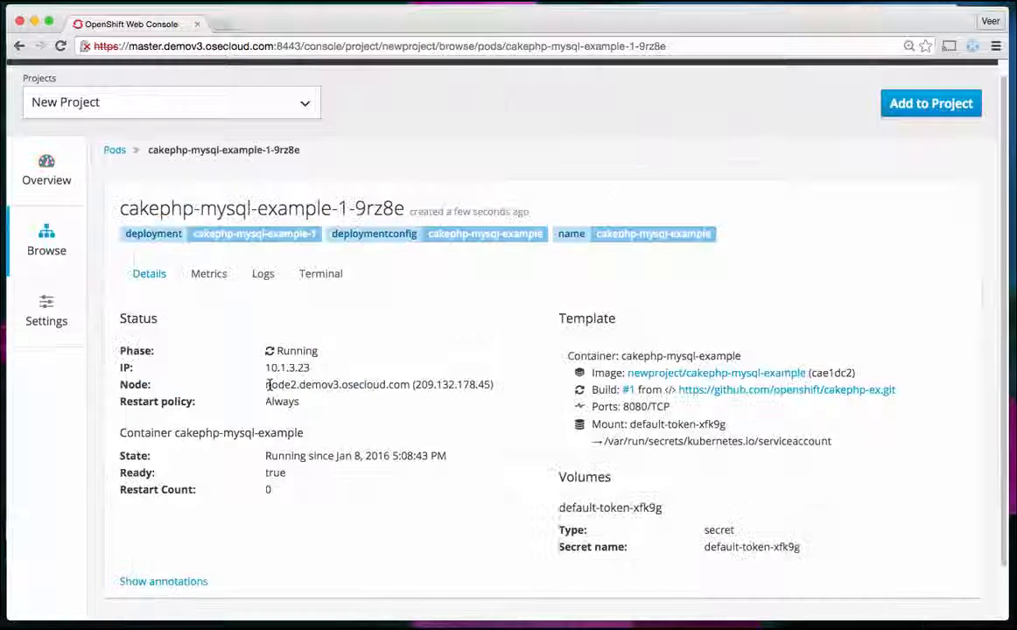
pyautogui.moveTo(266, 386); pyautogui.dragTo(405, 385)
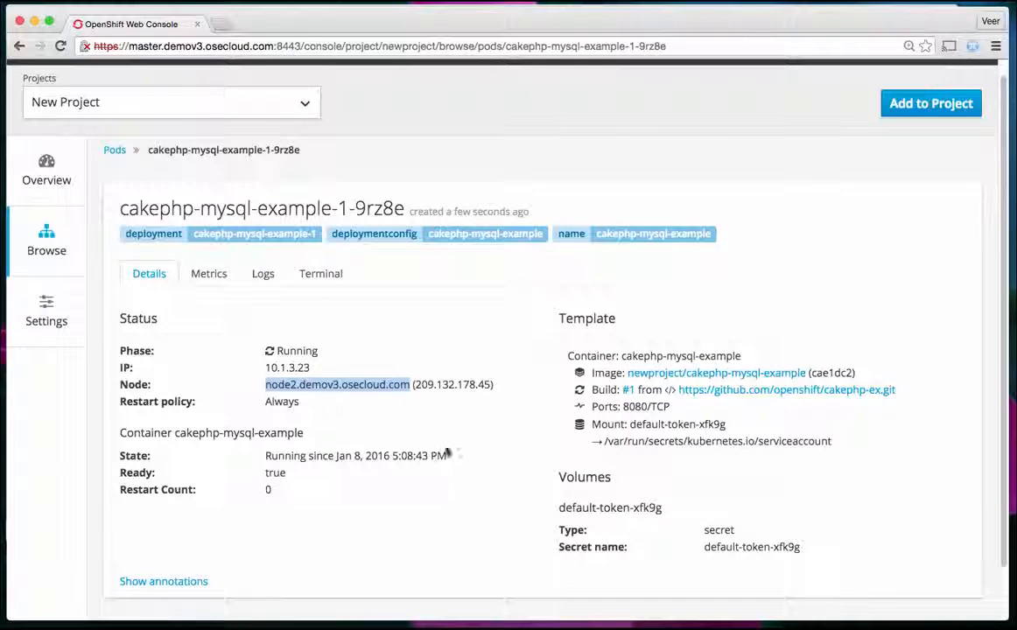
# - Switch to the PowerPoint presentation and review the node selector summaries on slides 3 through 6
pyautogui.press('super+Tab')
pyautogui.press('super+Tab')
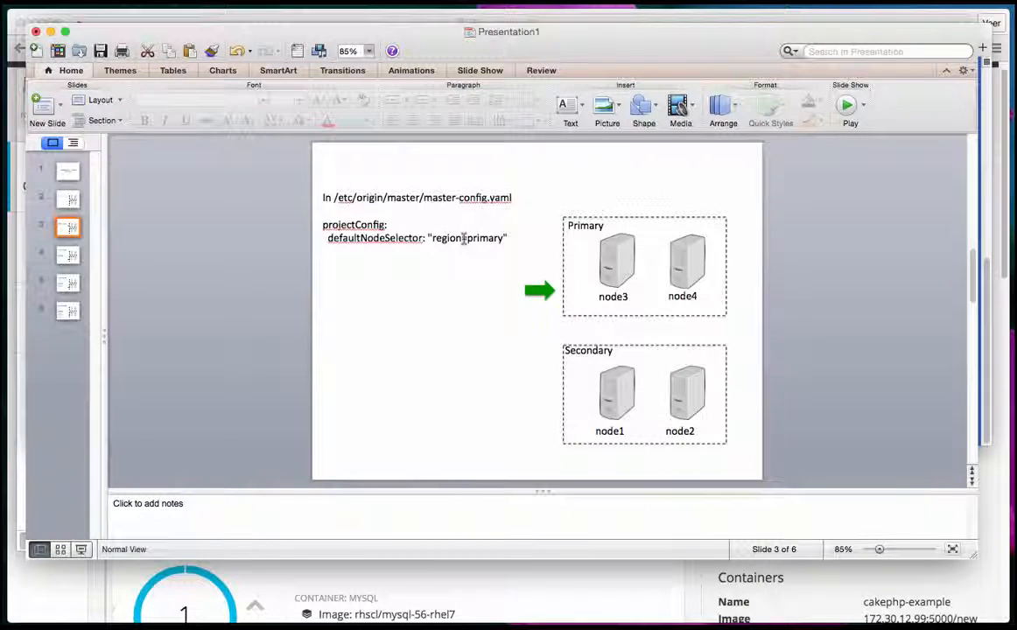
pyautogui.click(75, 254)
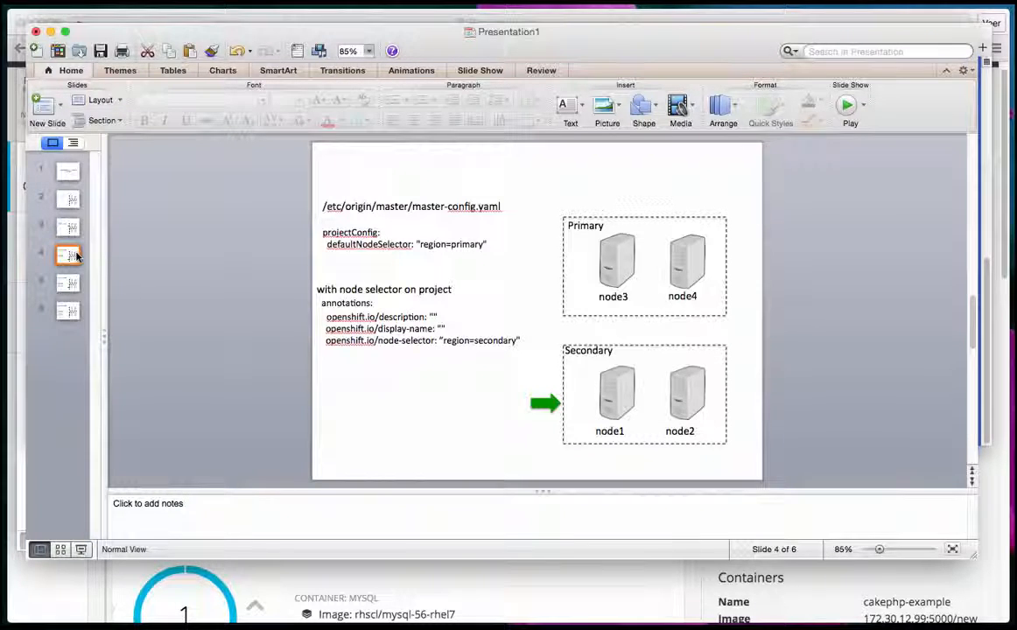
pyautogui.click(70, 282)
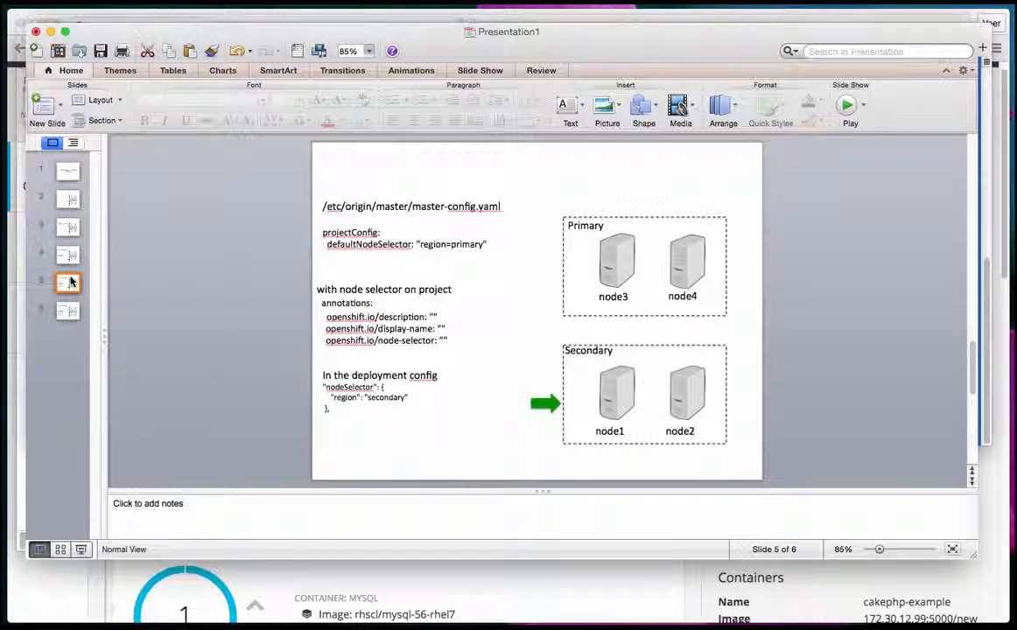
pyautogui.click(65, 311)
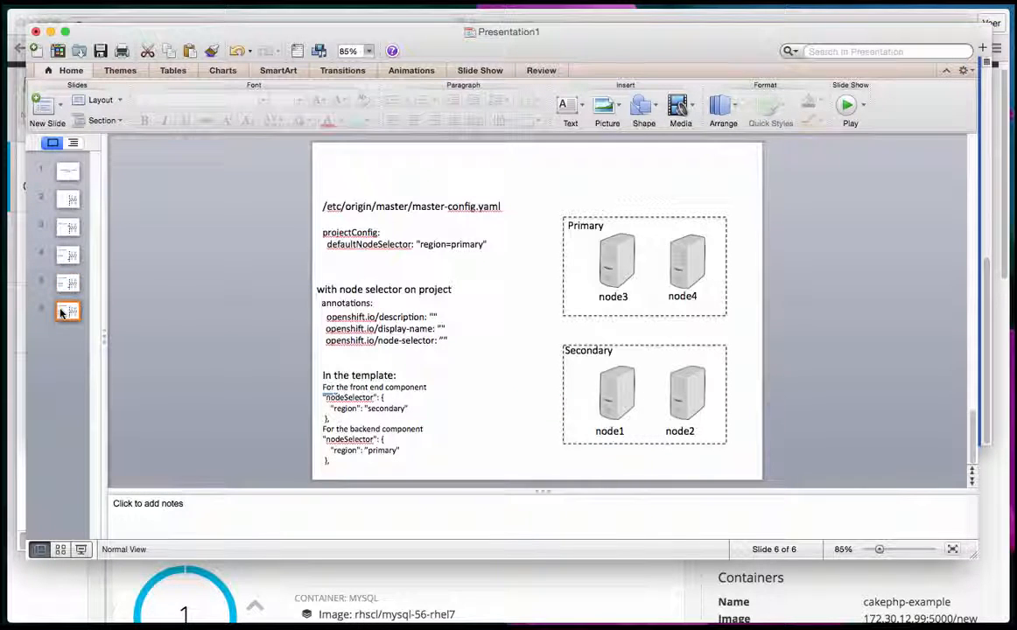